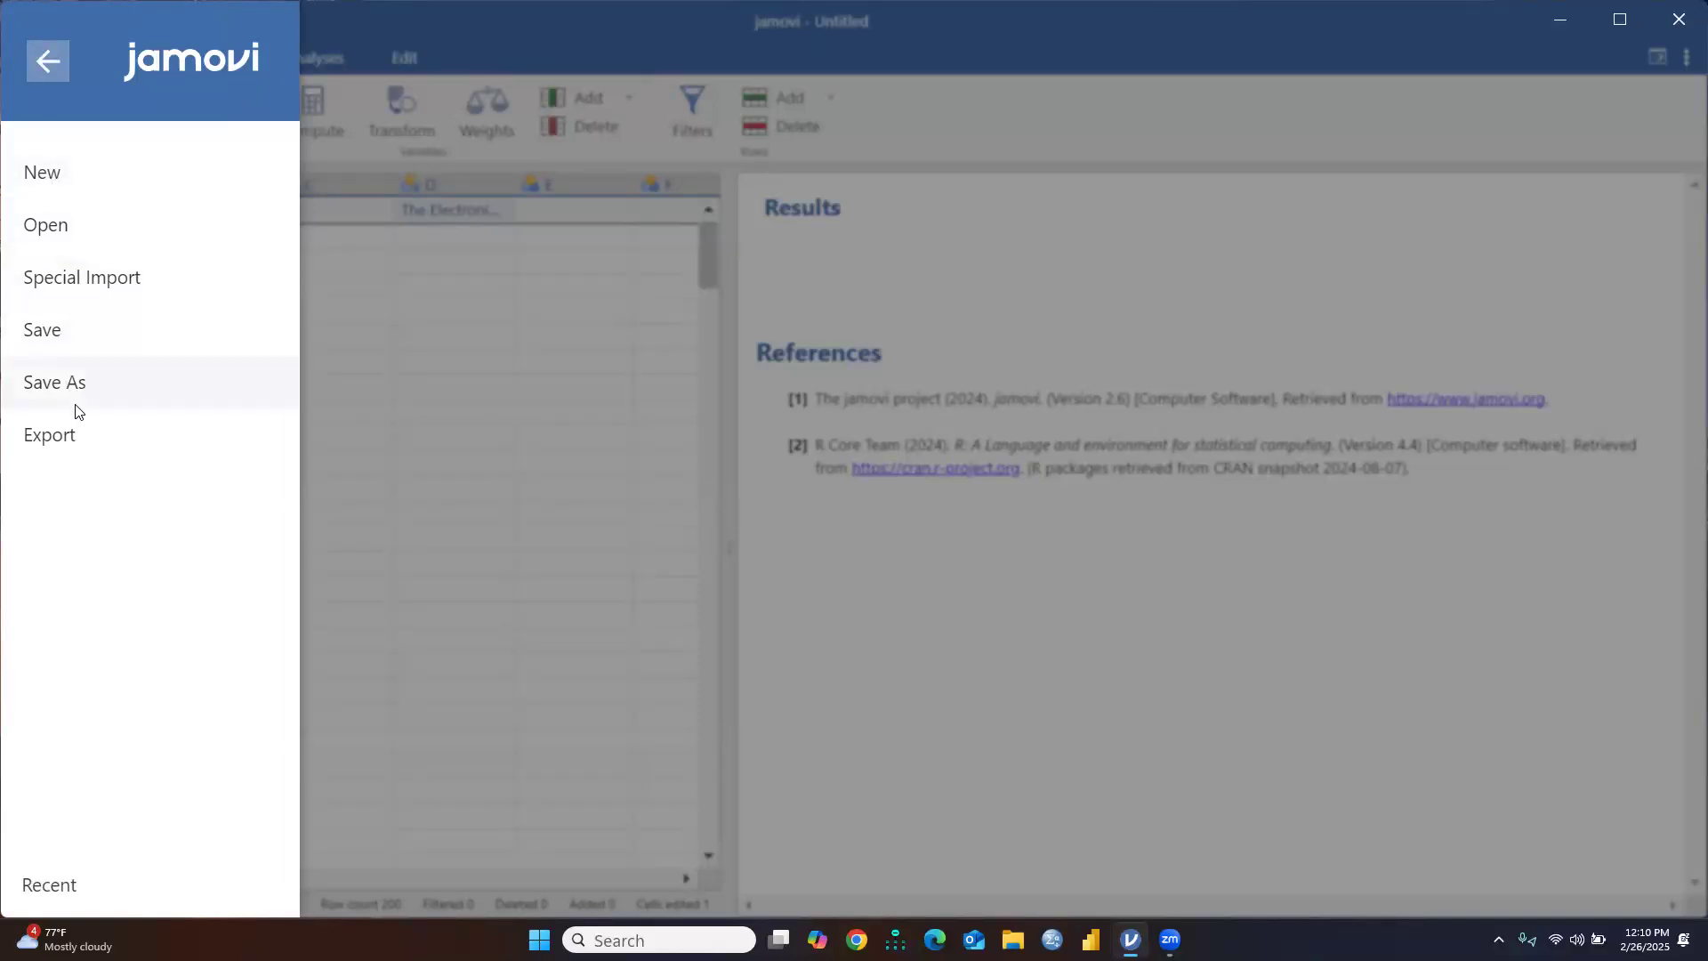
Open the Anderson's Iris Data sample dataset from the data library and look through its rows
left_click(47, 233)
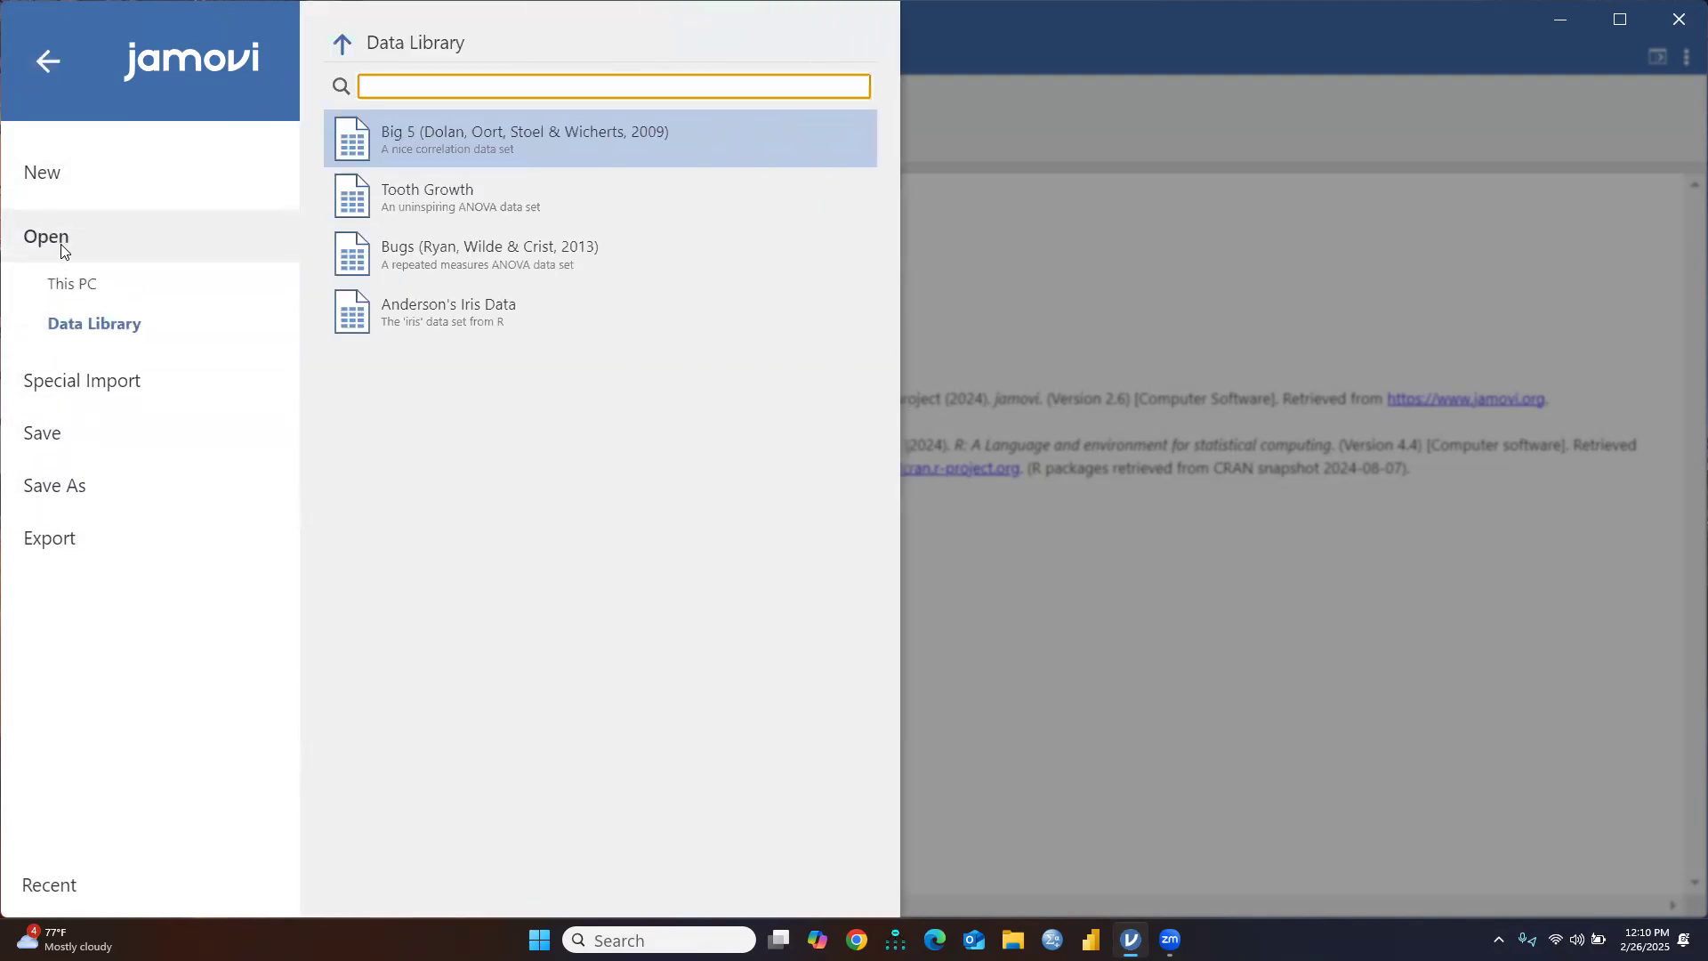
left_click(69, 284)
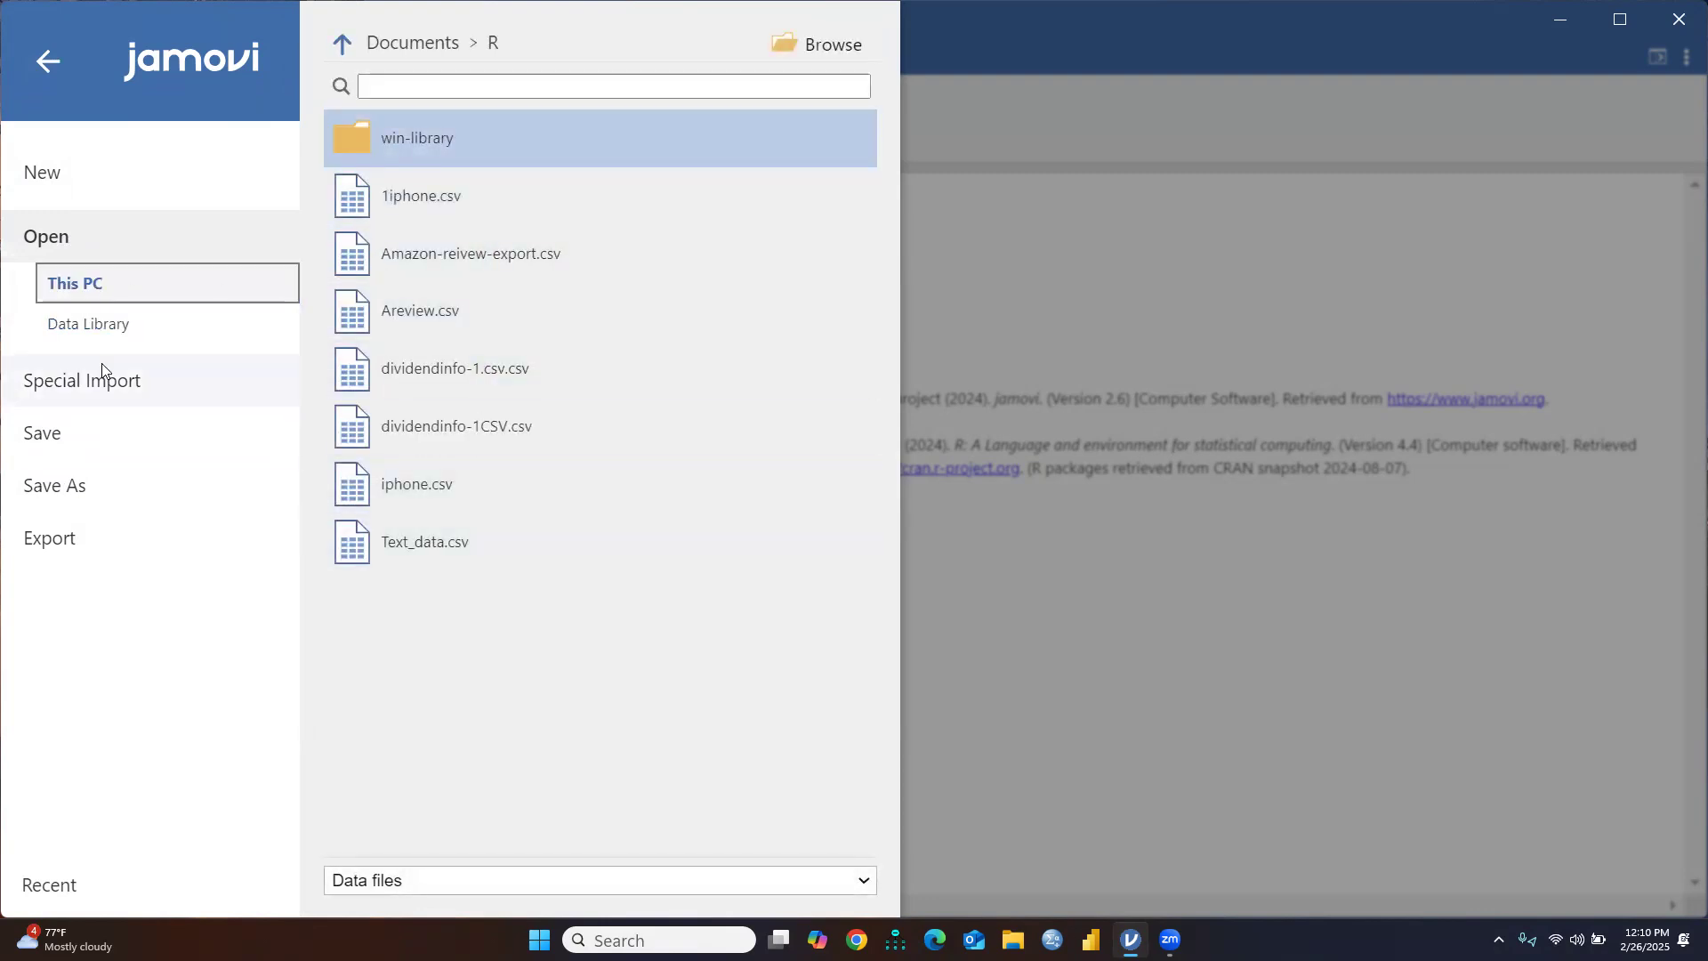
left_click(56, 323)
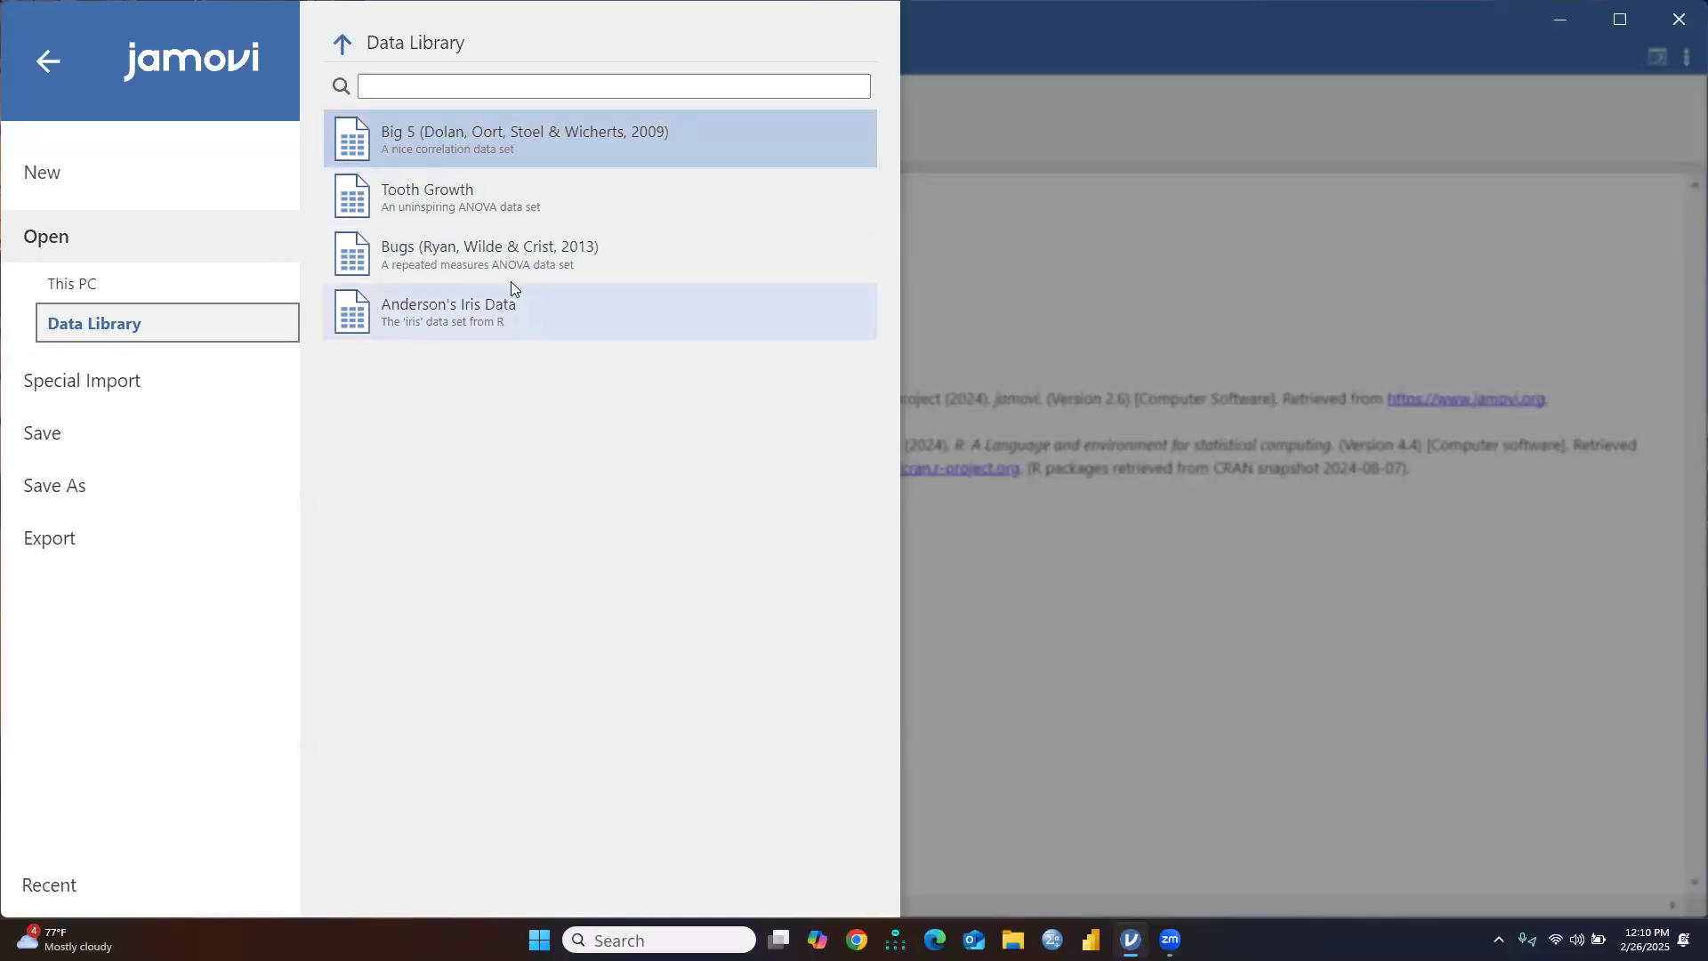
left_click(432, 324)
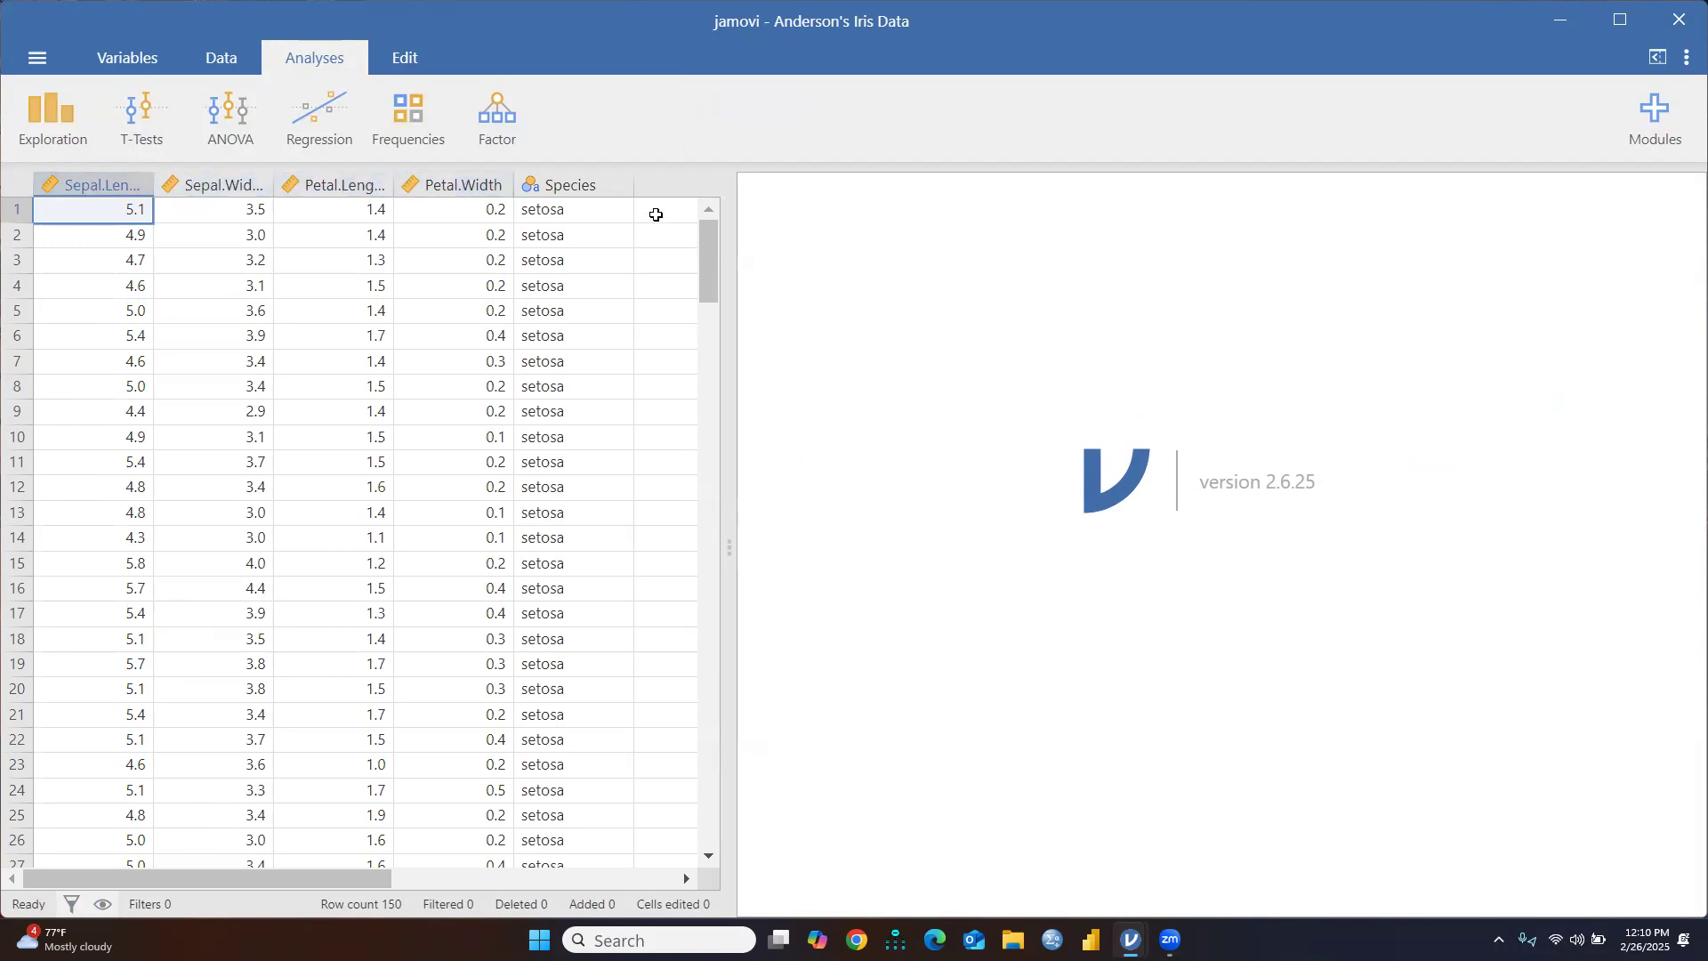
left_click_drag(714, 283, 756, 213)
Open the Bugs (Ryan, Wilde & Crist, 2013) sample dataset from the data library and view its columns
left_click(36, 60)
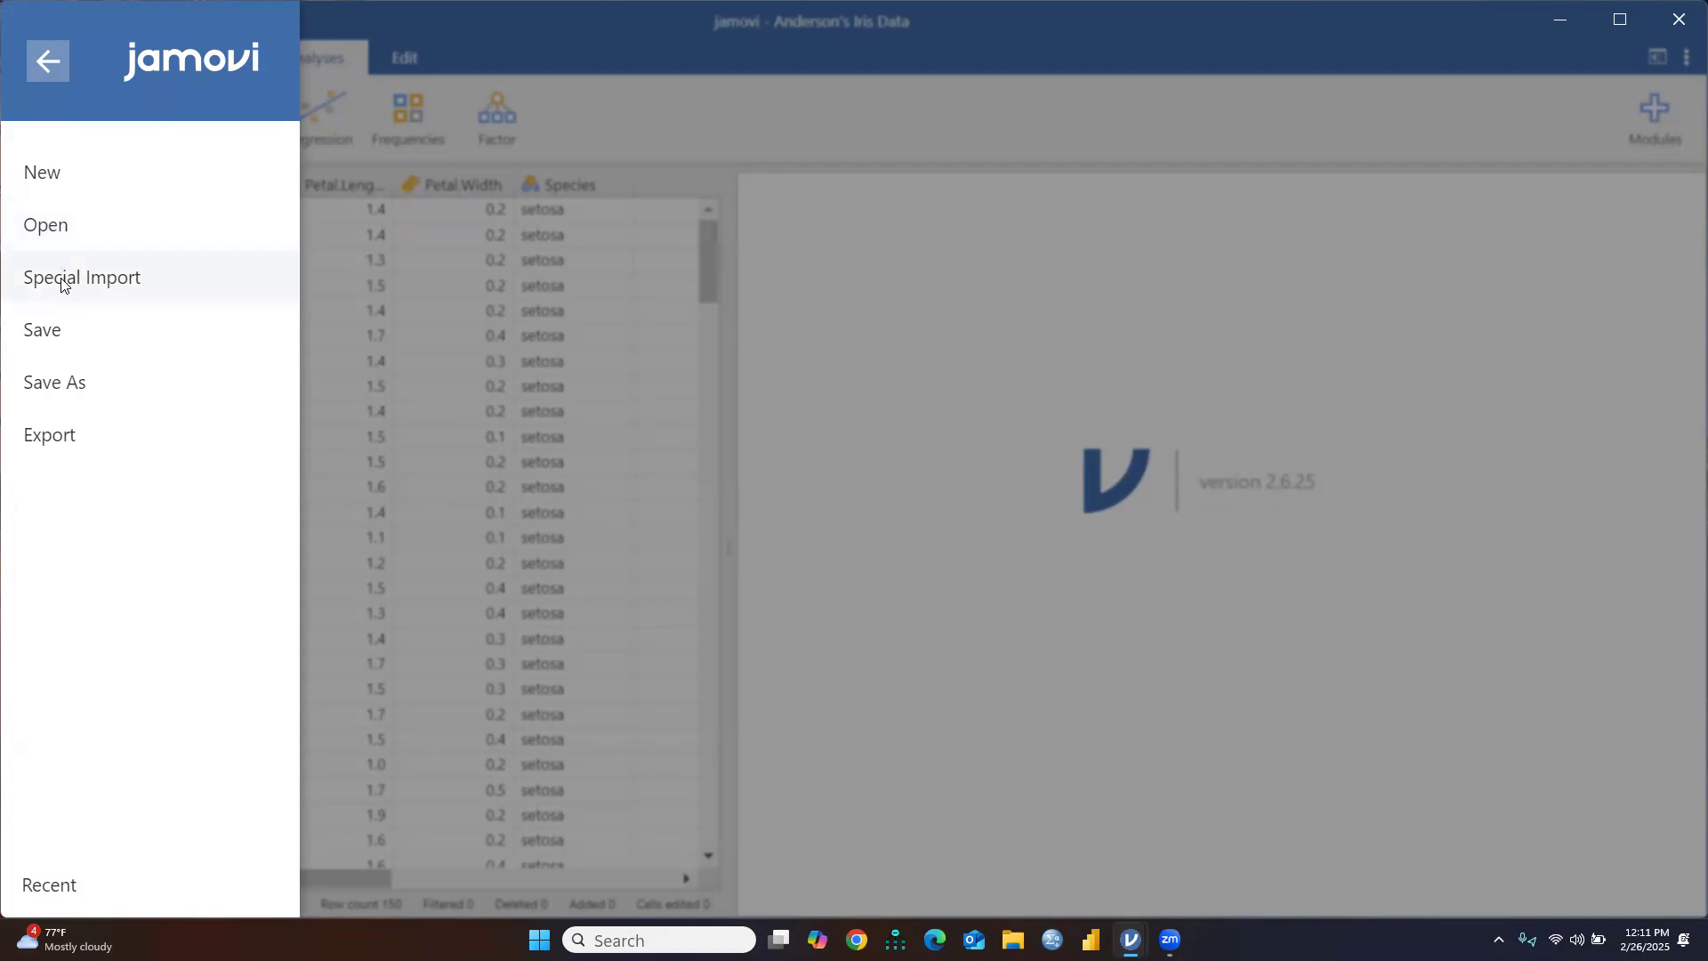
left_click(53, 225)
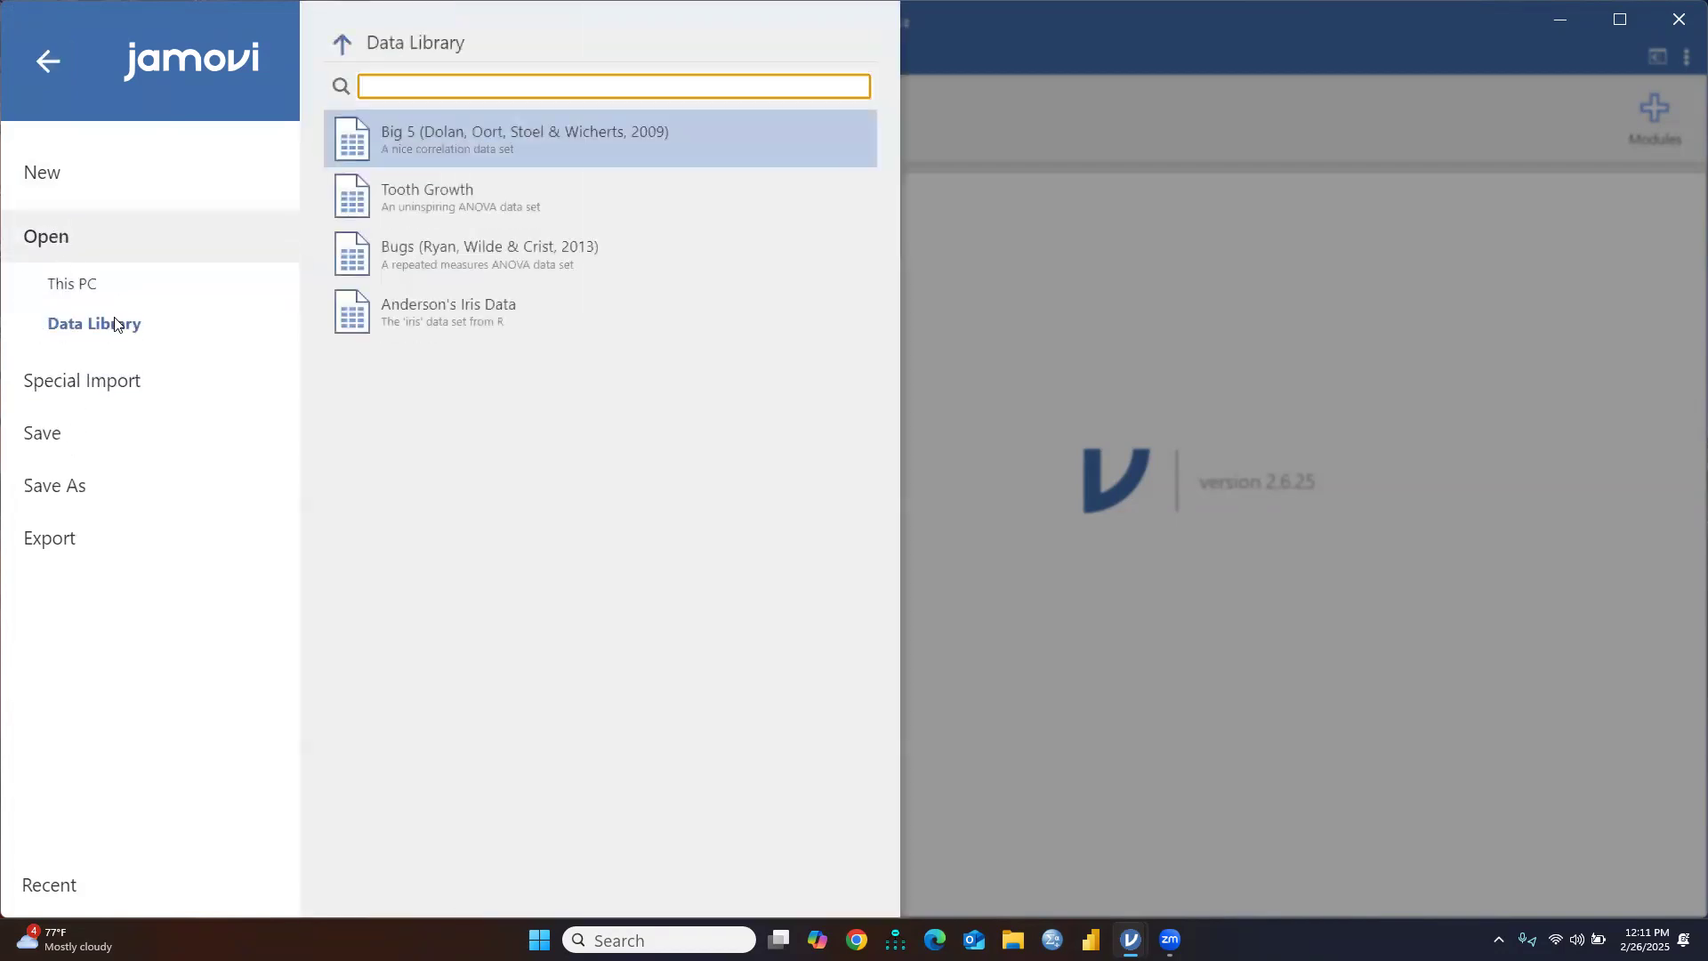
left_click(436, 255)
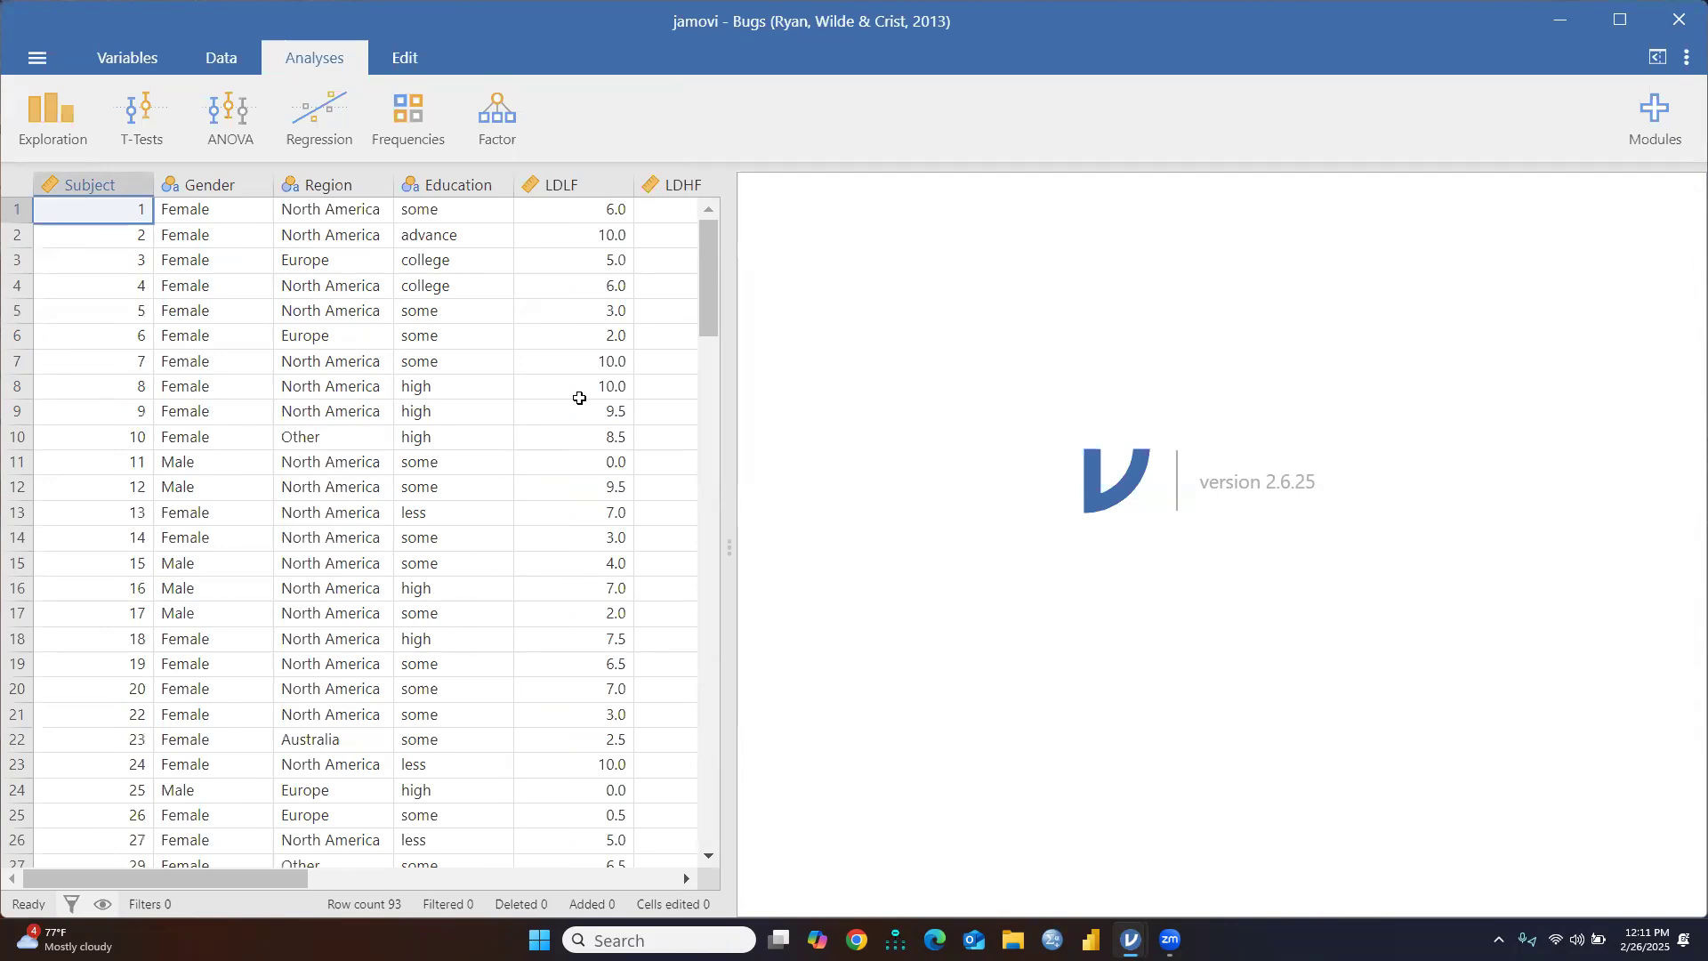
left_click_drag(288, 884, 195, 901)
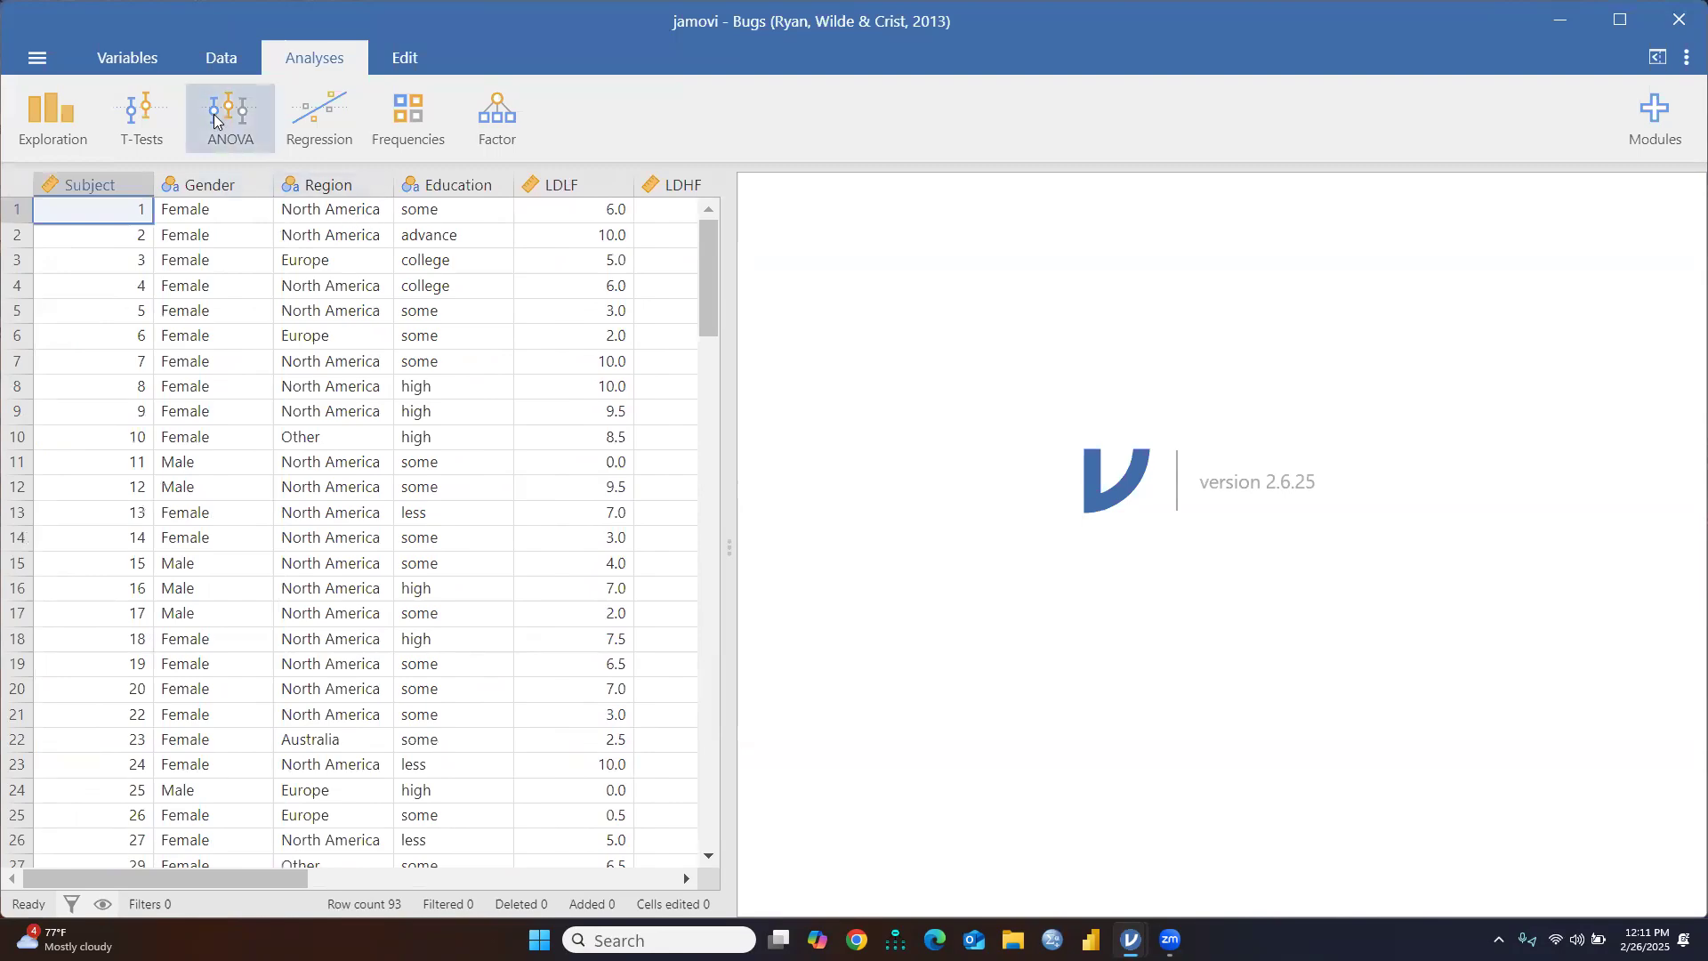
Open the Tooth Growth sample dataset from the data library
left_click(34, 58)
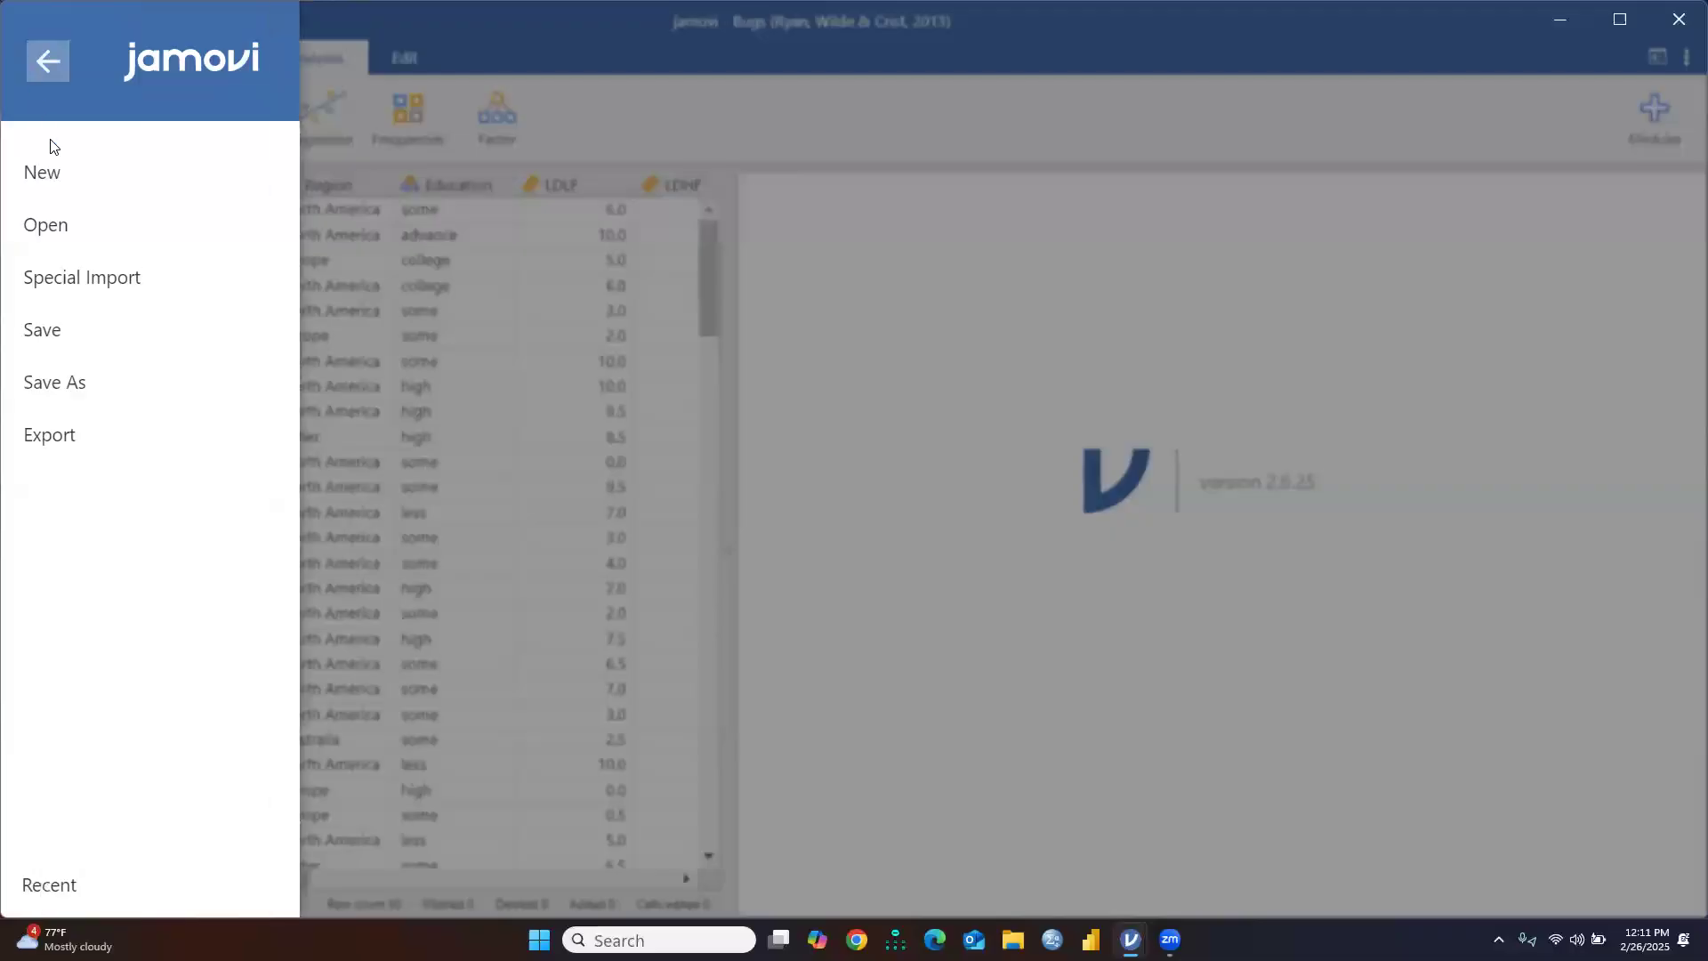
left_click(55, 226)
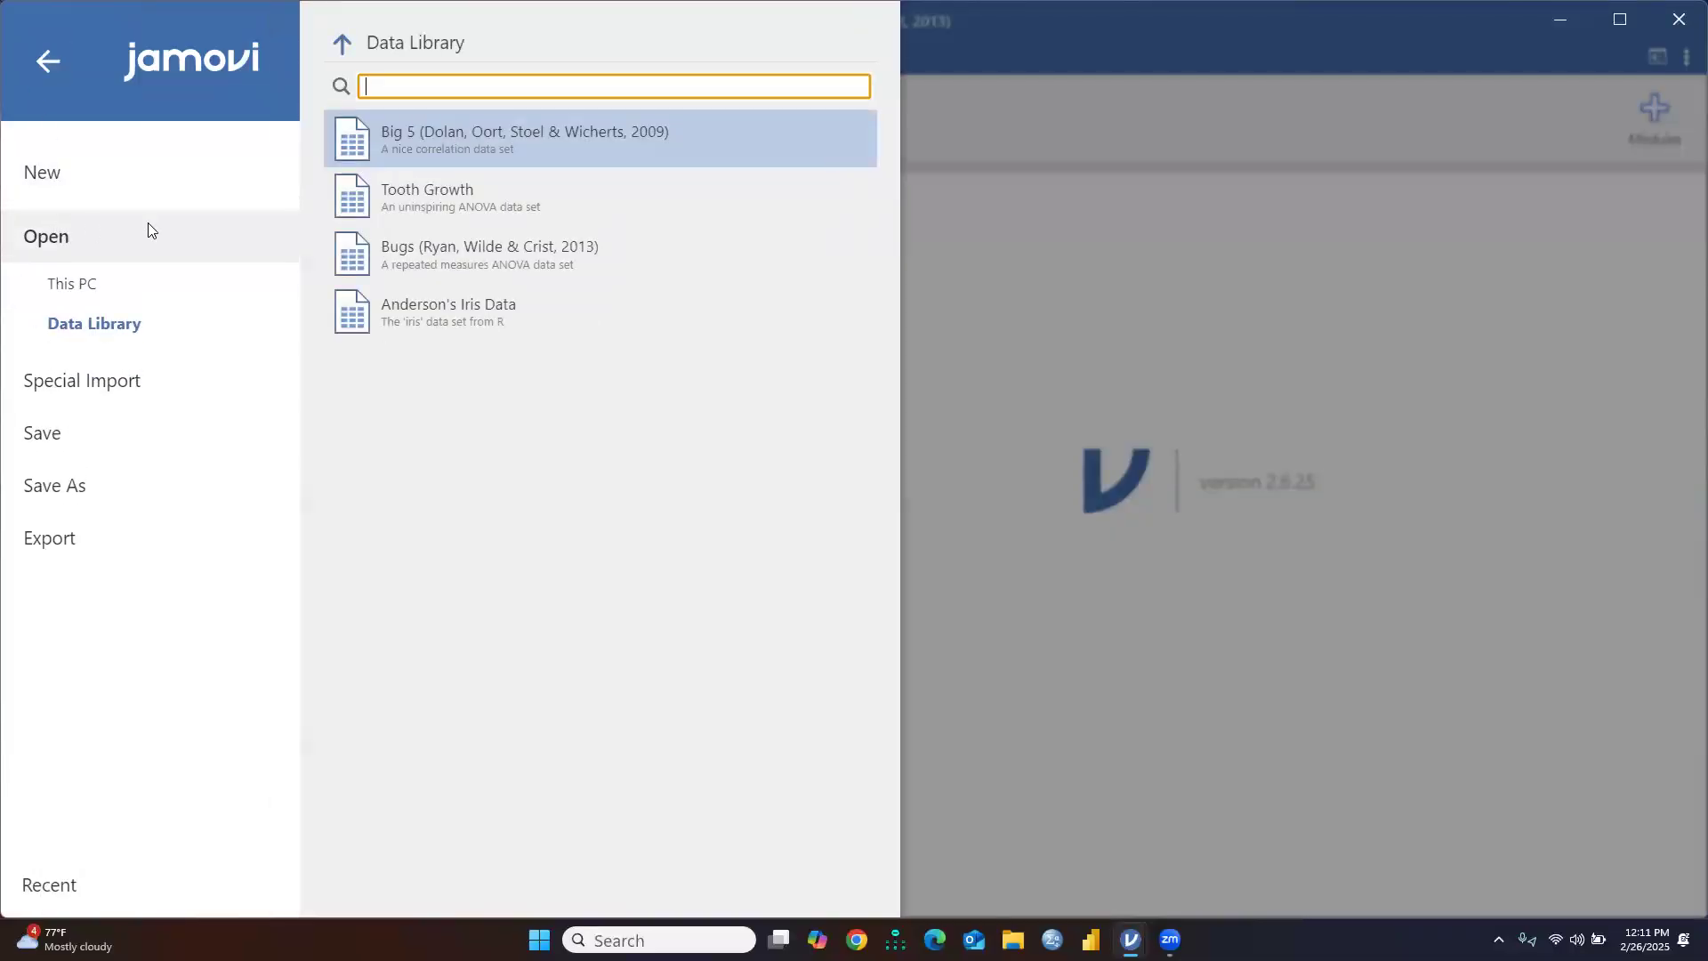
left_click(402, 203)
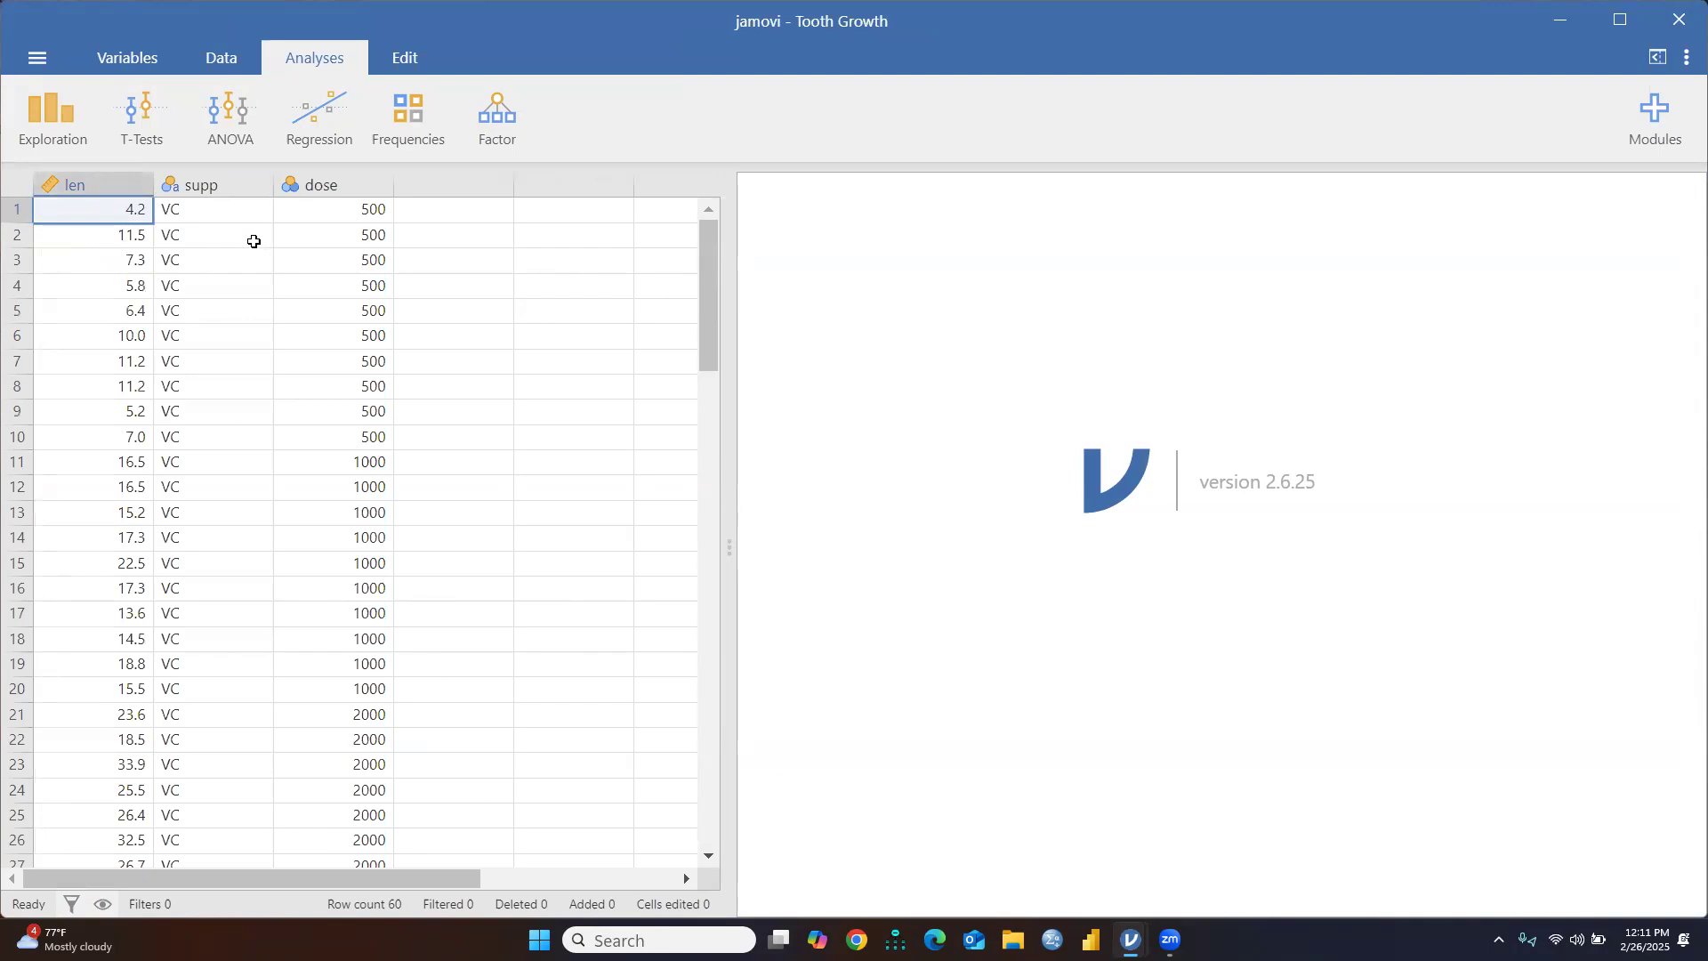
Open the Big 5 (Dolan, Oort, Stoel & Wicherts, 2009) sample dataset and view its columns
left_click(34, 61)
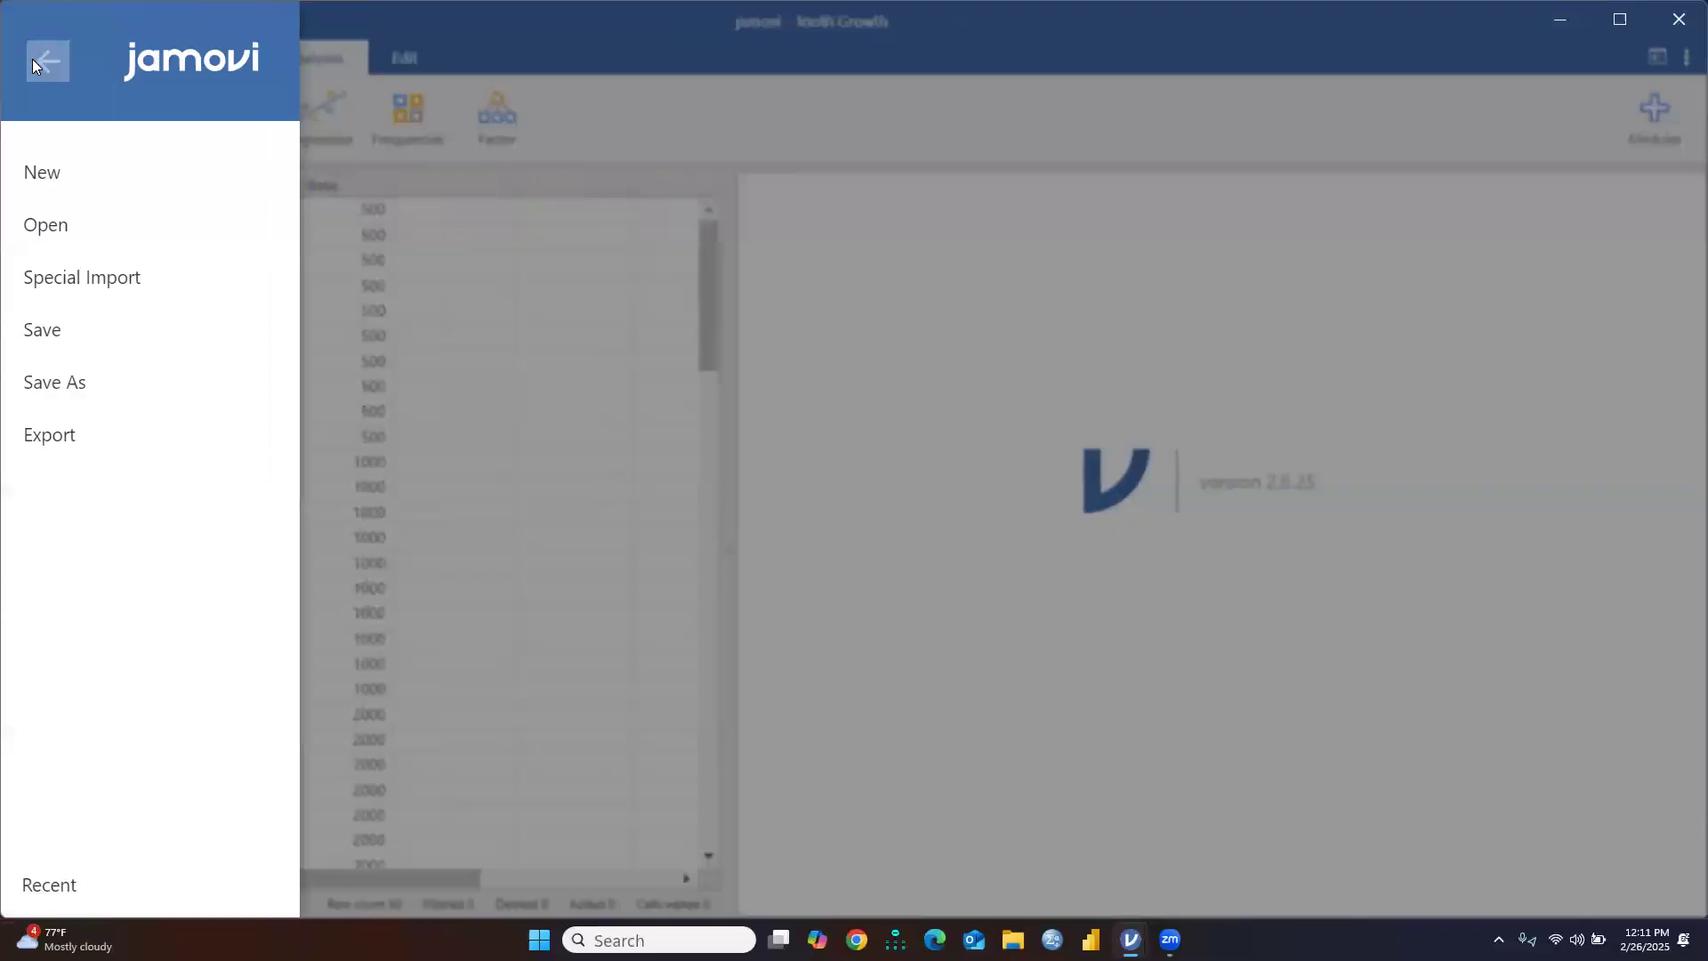
left_click(72, 233)
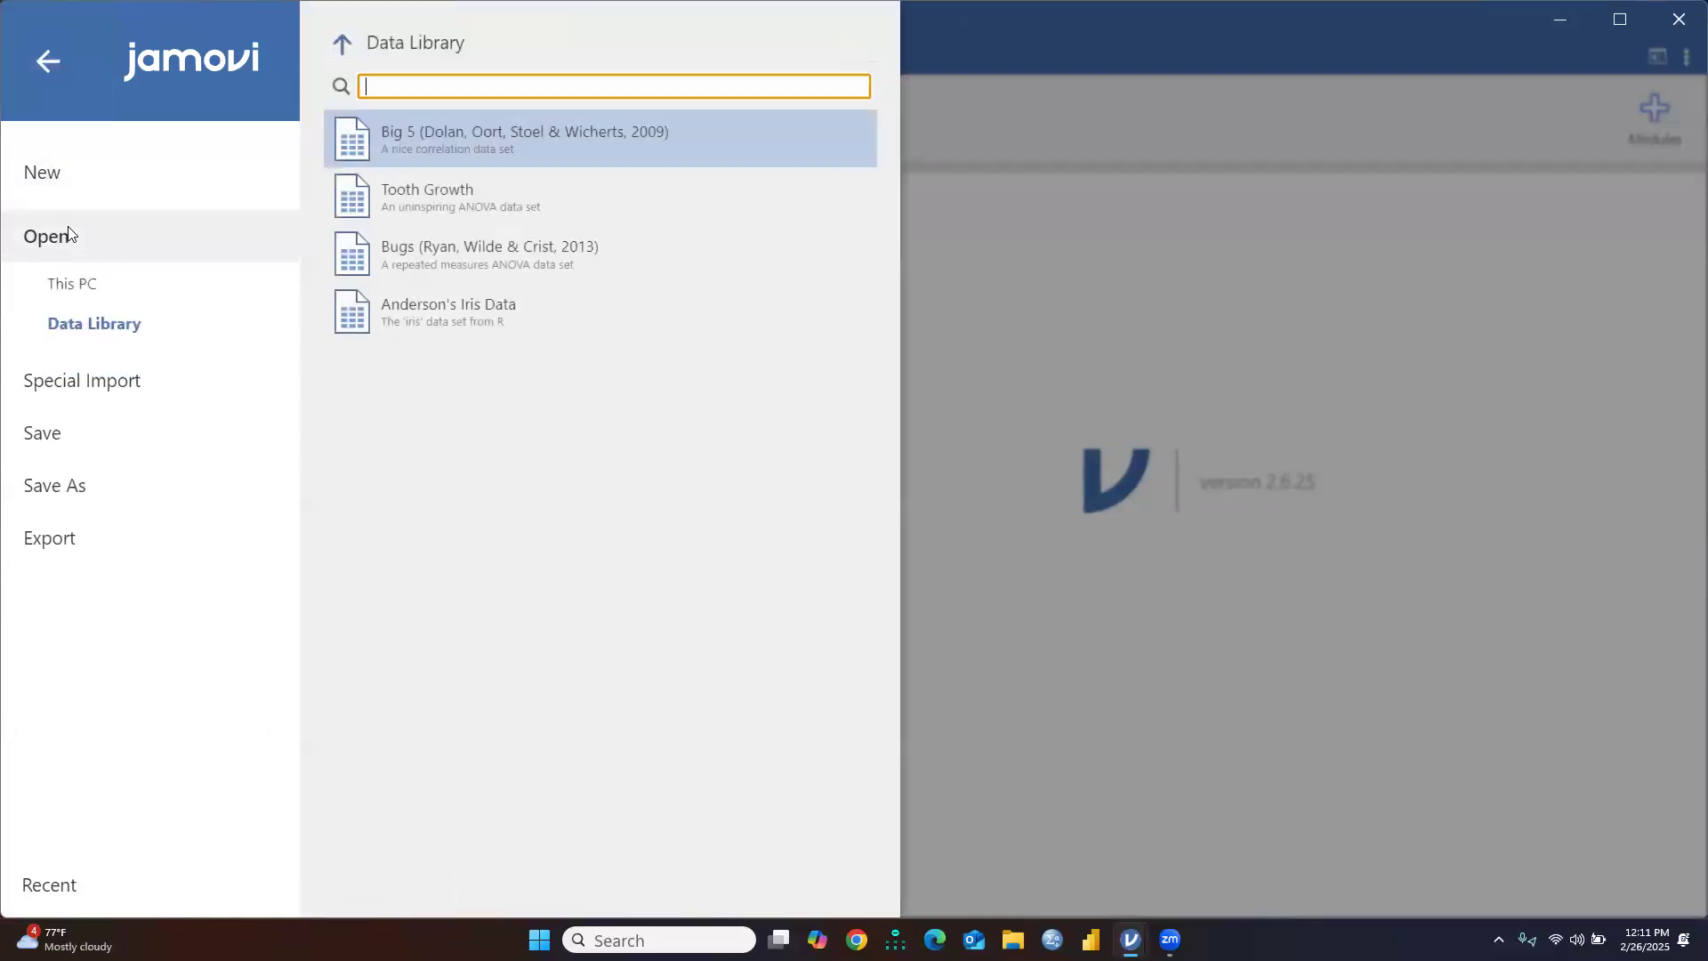
left_click(455, 139)
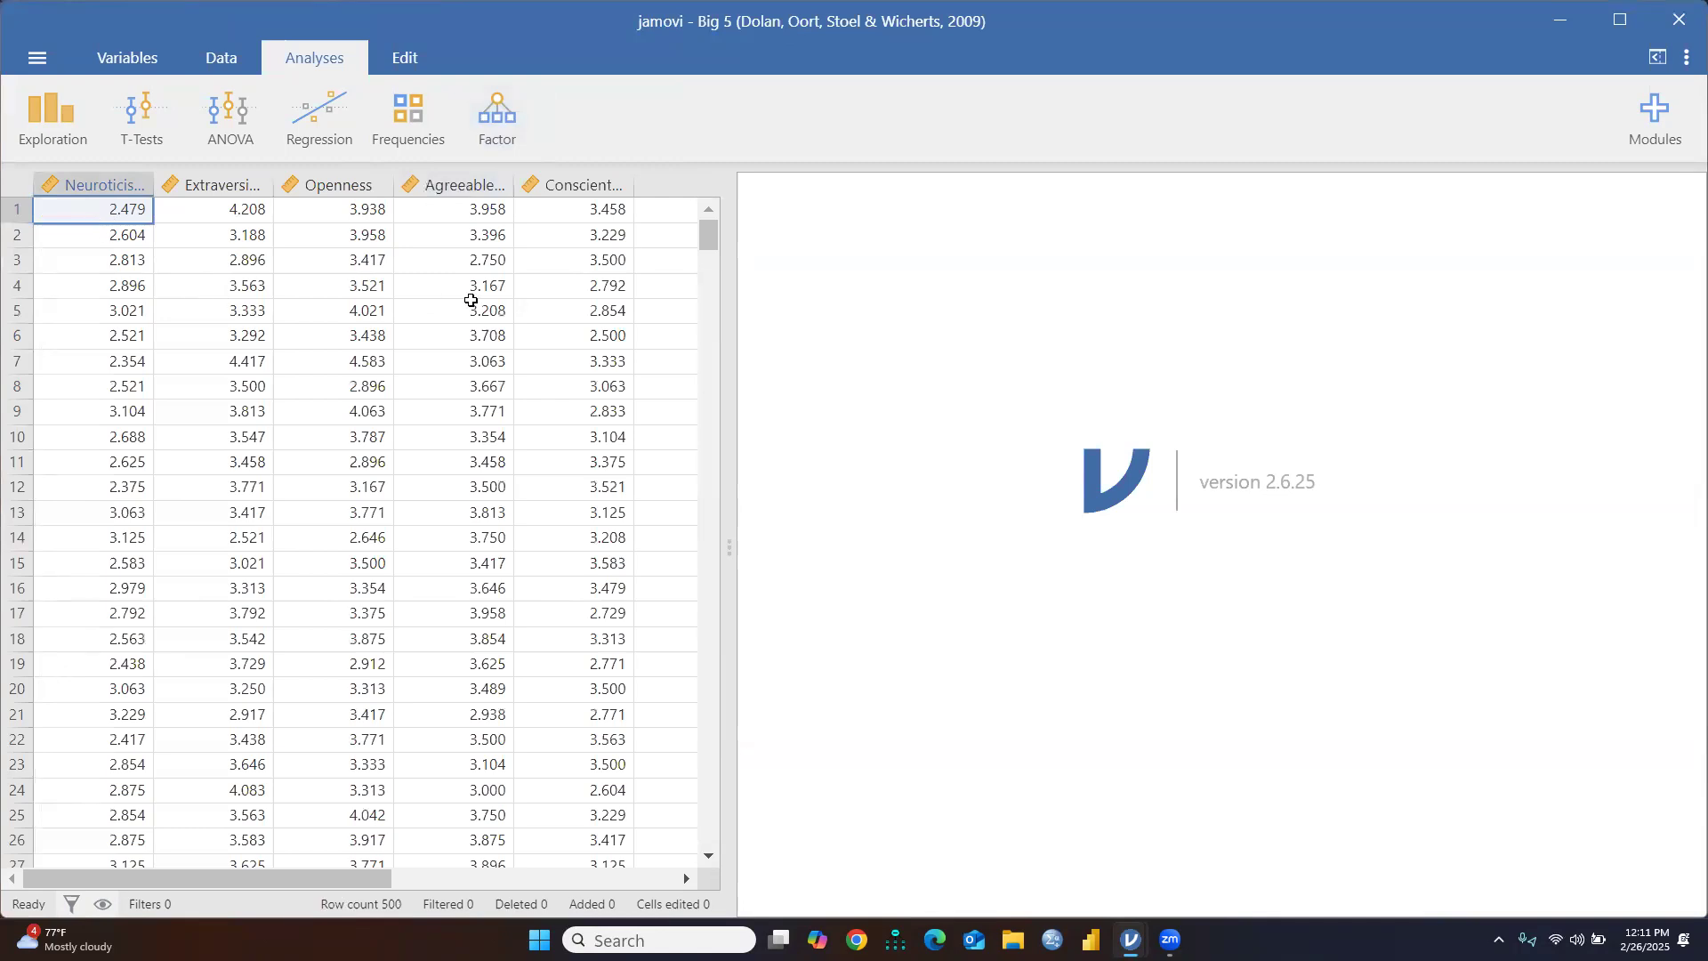
left_click_drag(377, 880, 221, 890)
Open dividendinfo-1CSV.csv from the R folder in Documents on this computer and look across its columns
left_click(27, 59)
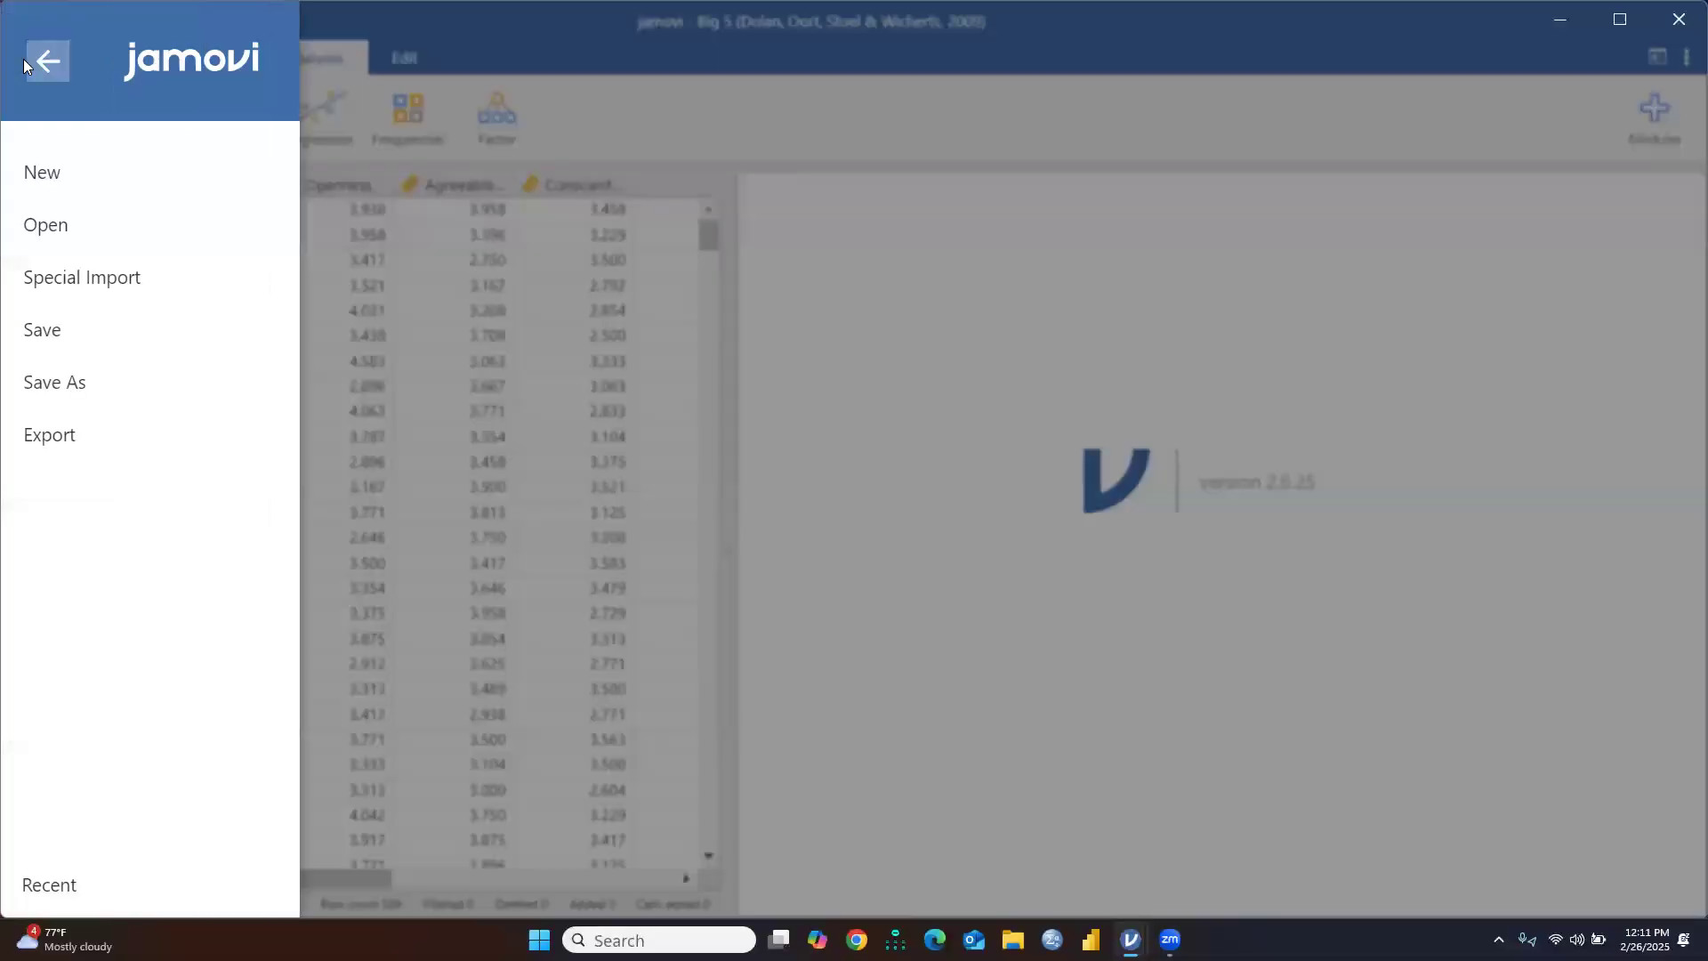
left_click(61, 224)
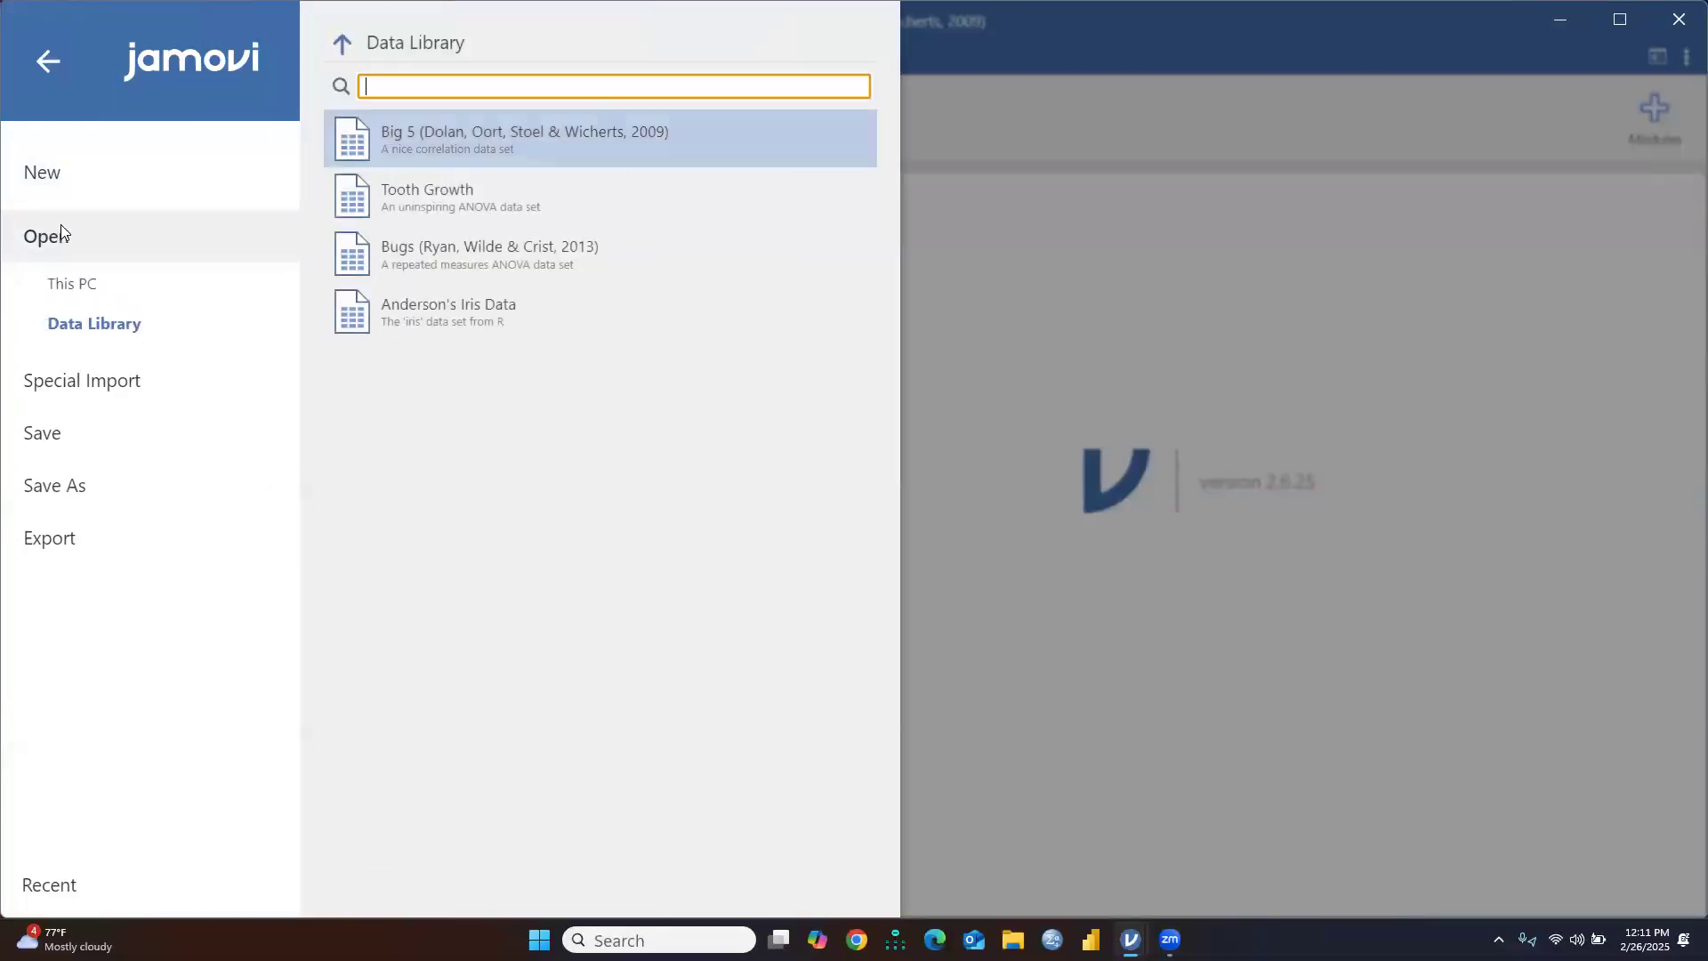
left_click(62, 285)
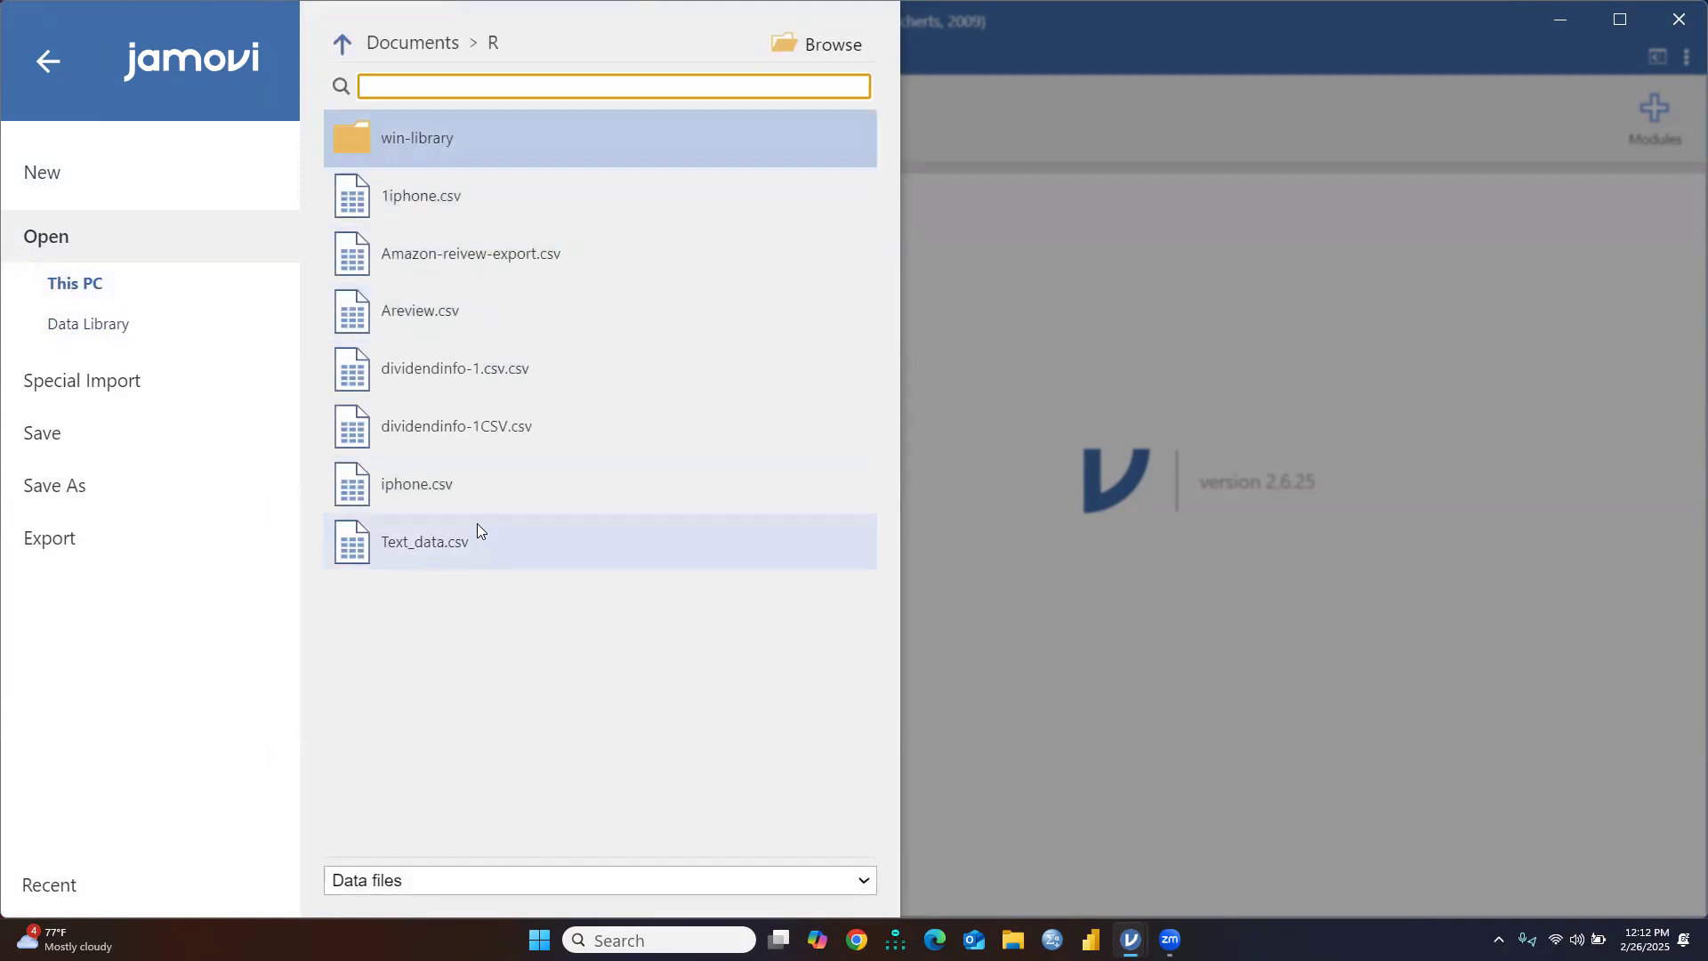
left_click(420, 432)
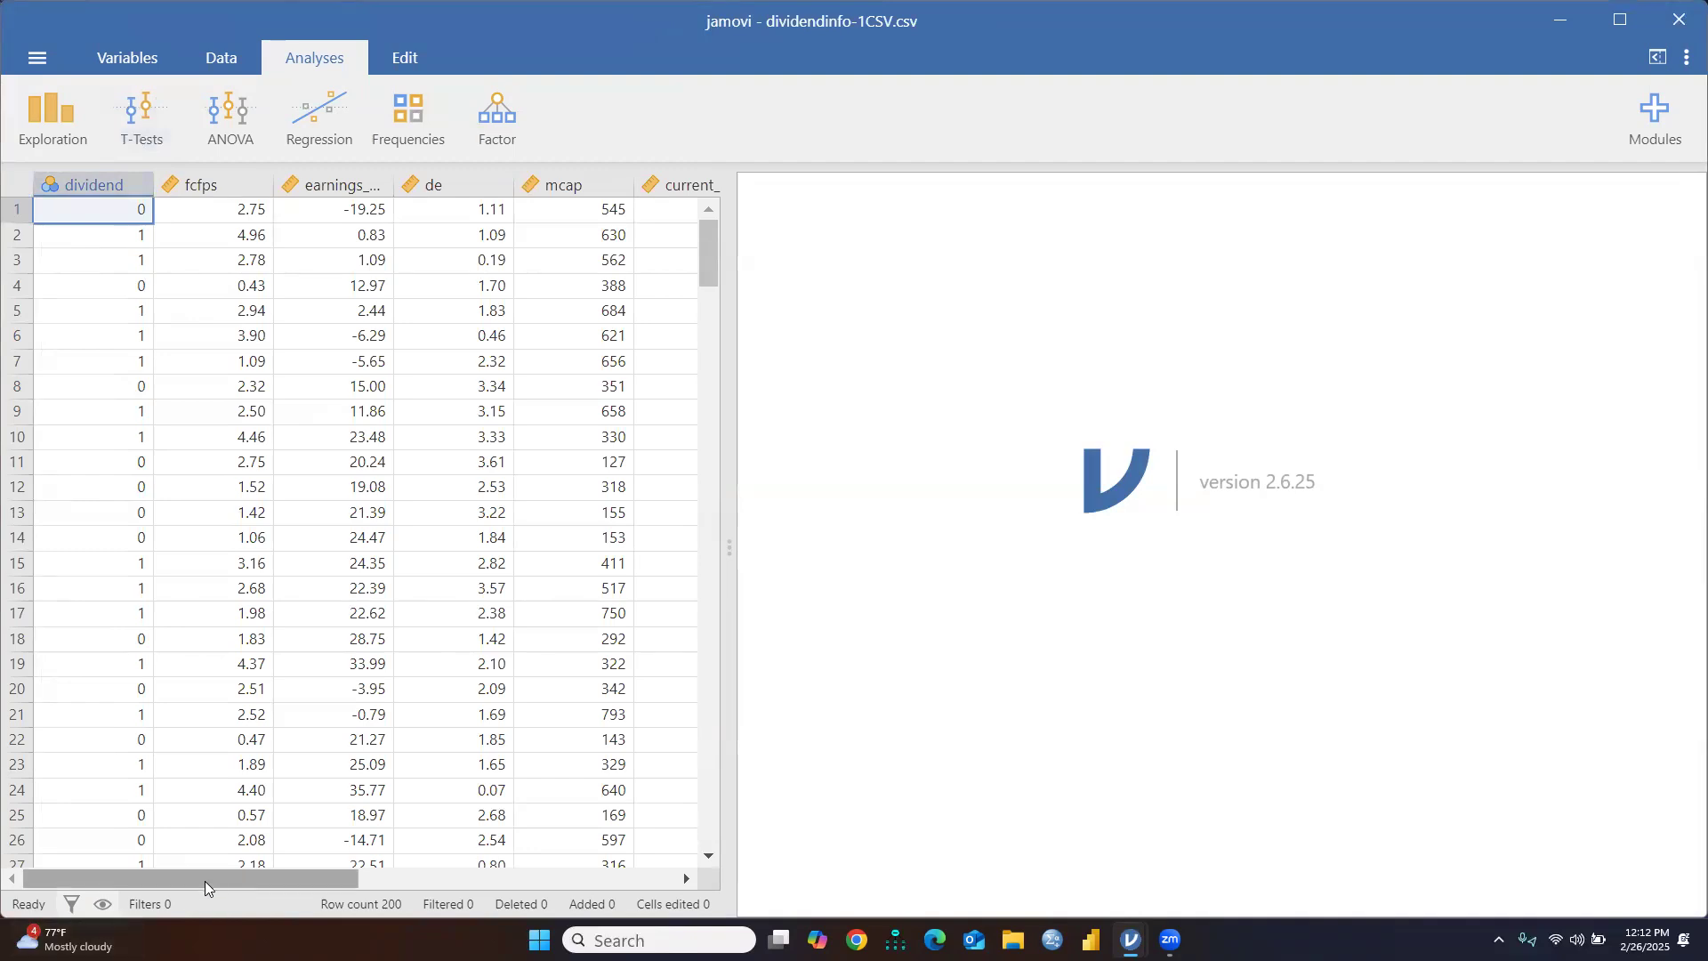
left_click_drag(212, 879, 291, 883)
left_click_drag(138, 904, 15, 893)
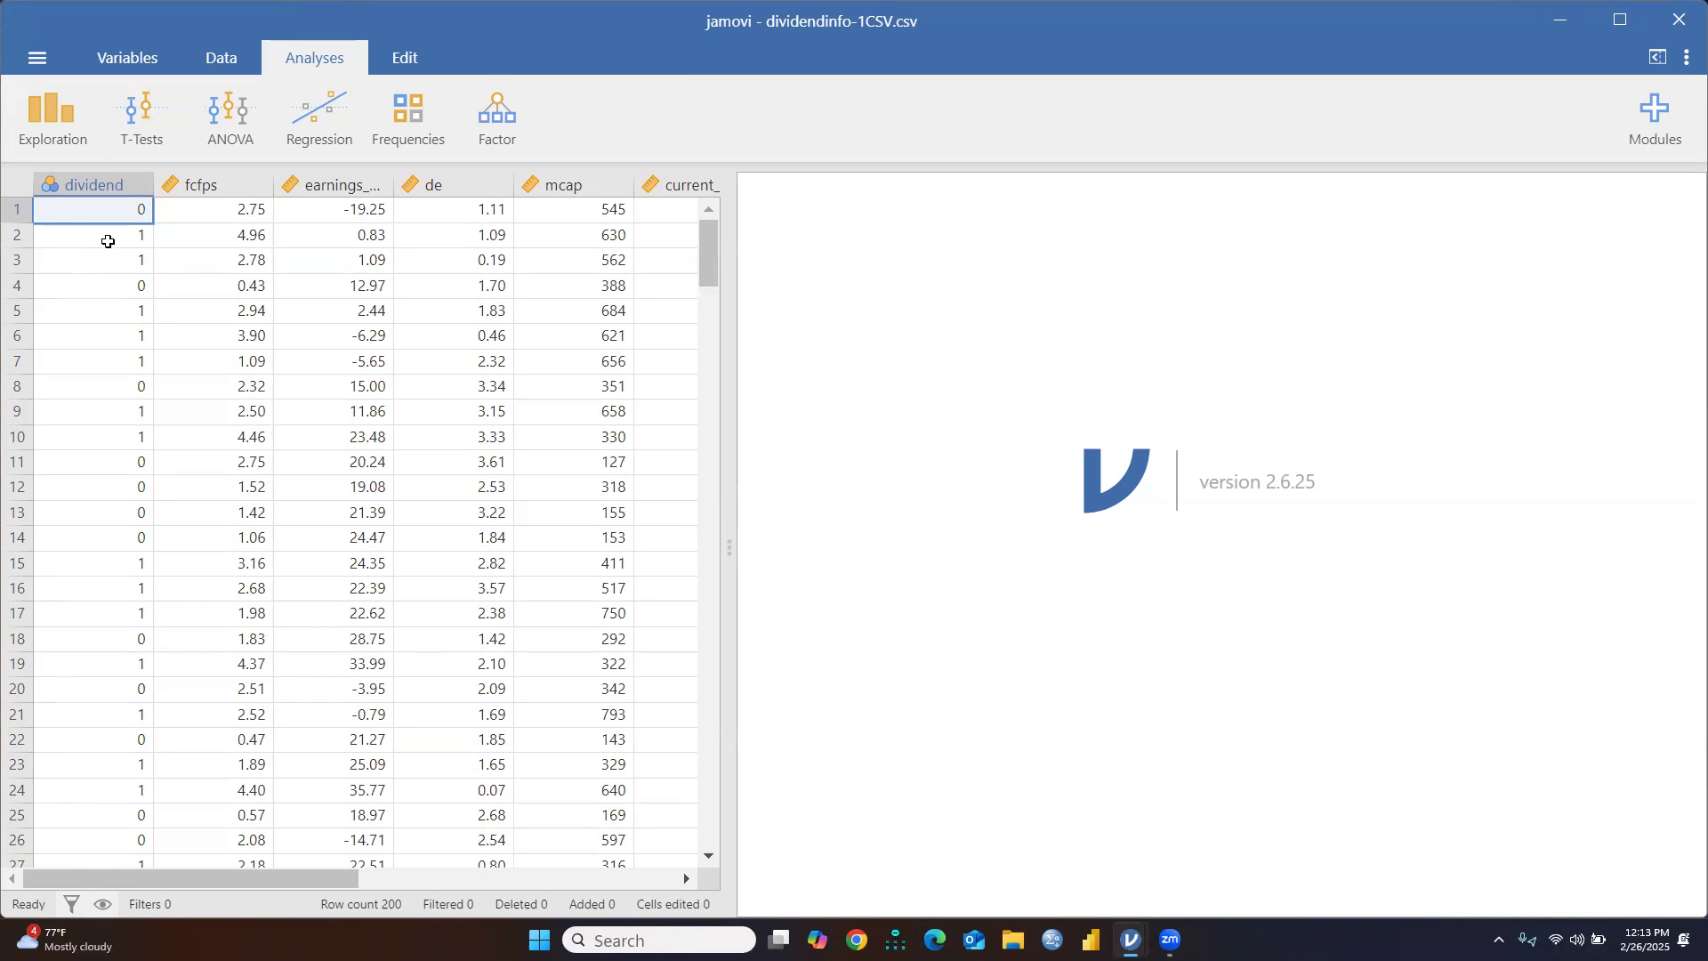
Use Special Import to bring Split half Relability.xlsx from the Documents folder into the open dataset
left_click(37, 58)
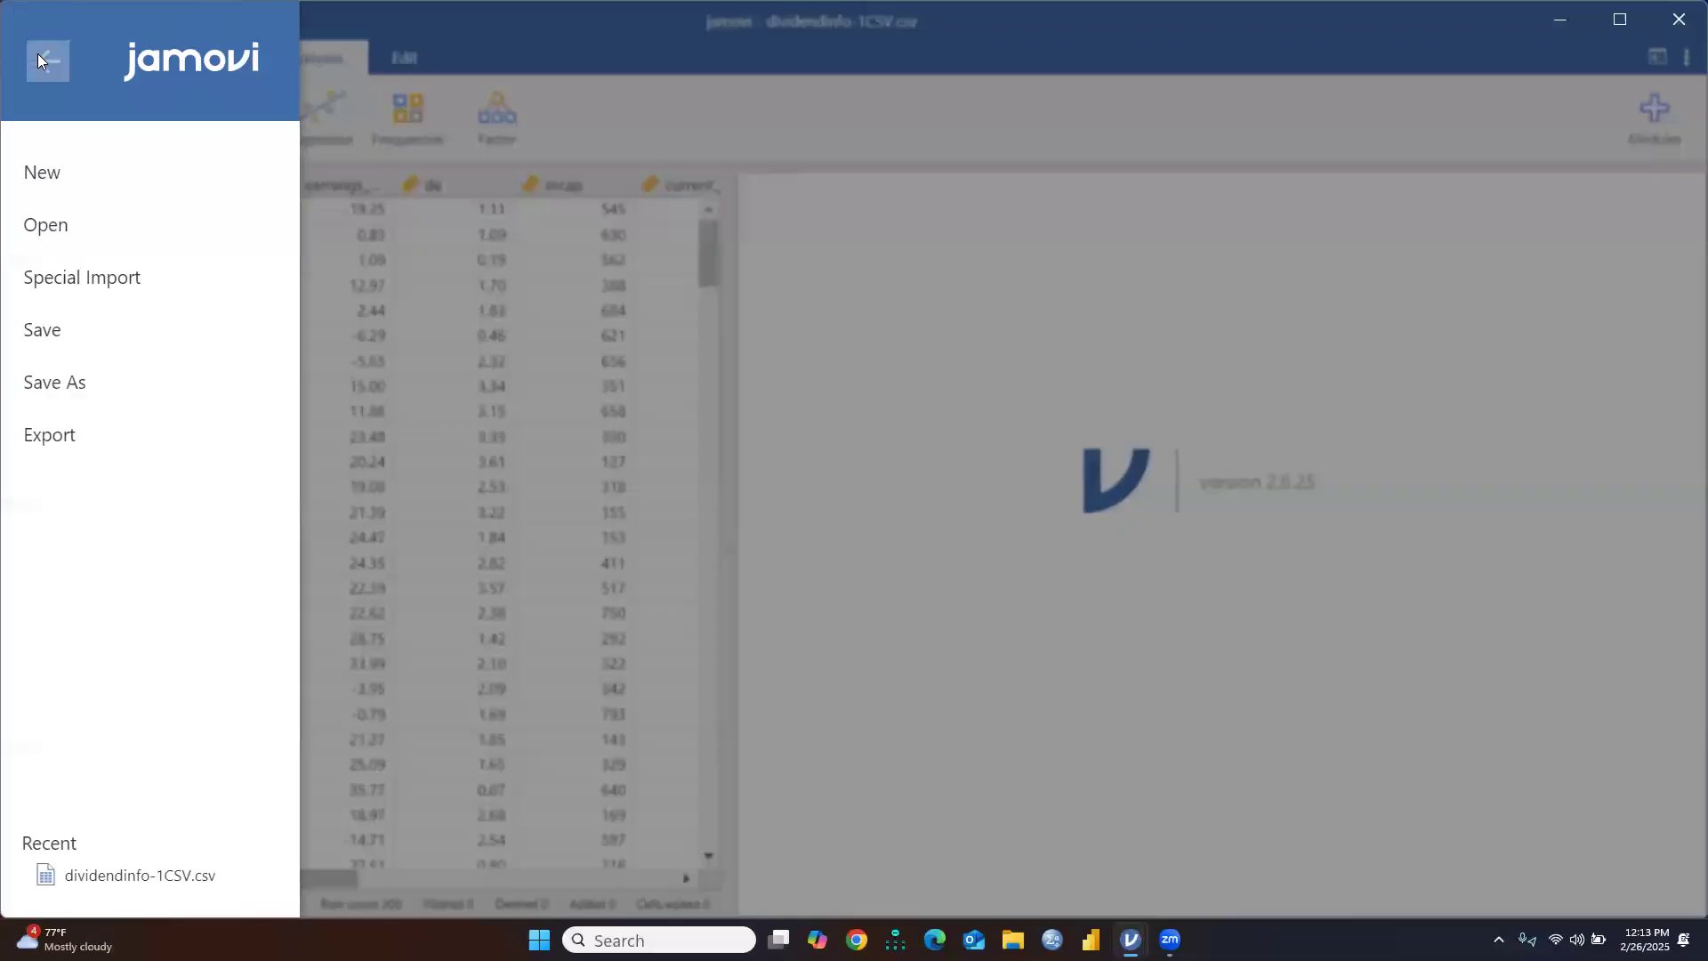
left_click(62, 230)
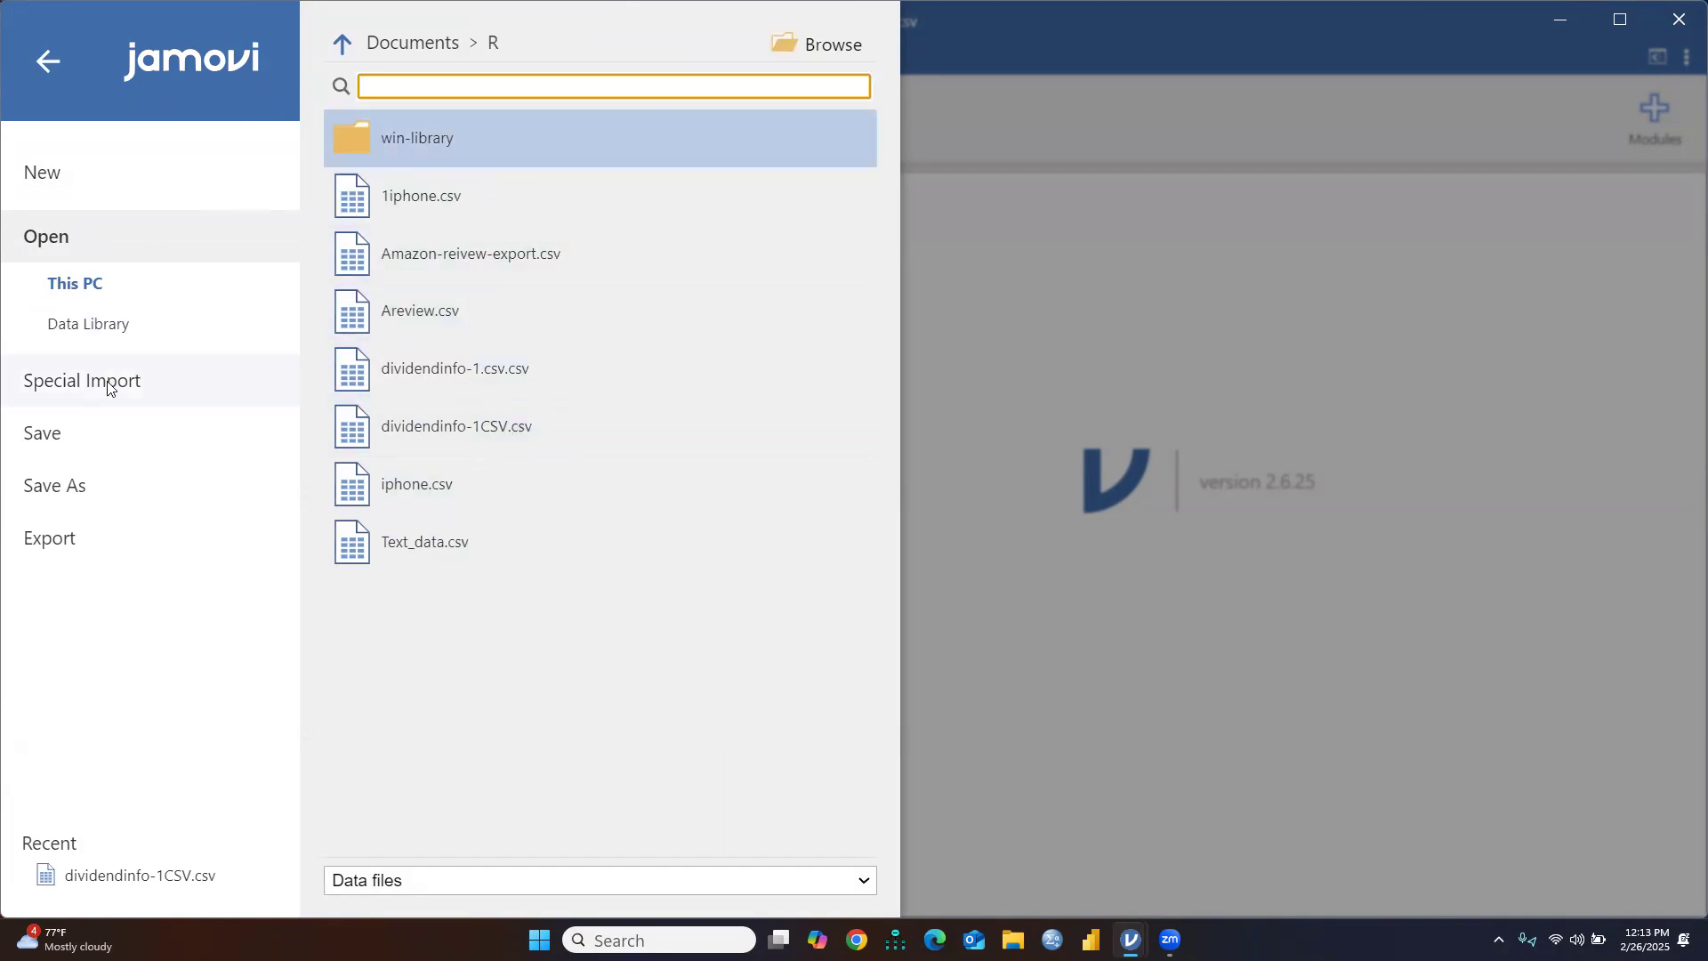
left_click(80, 385)
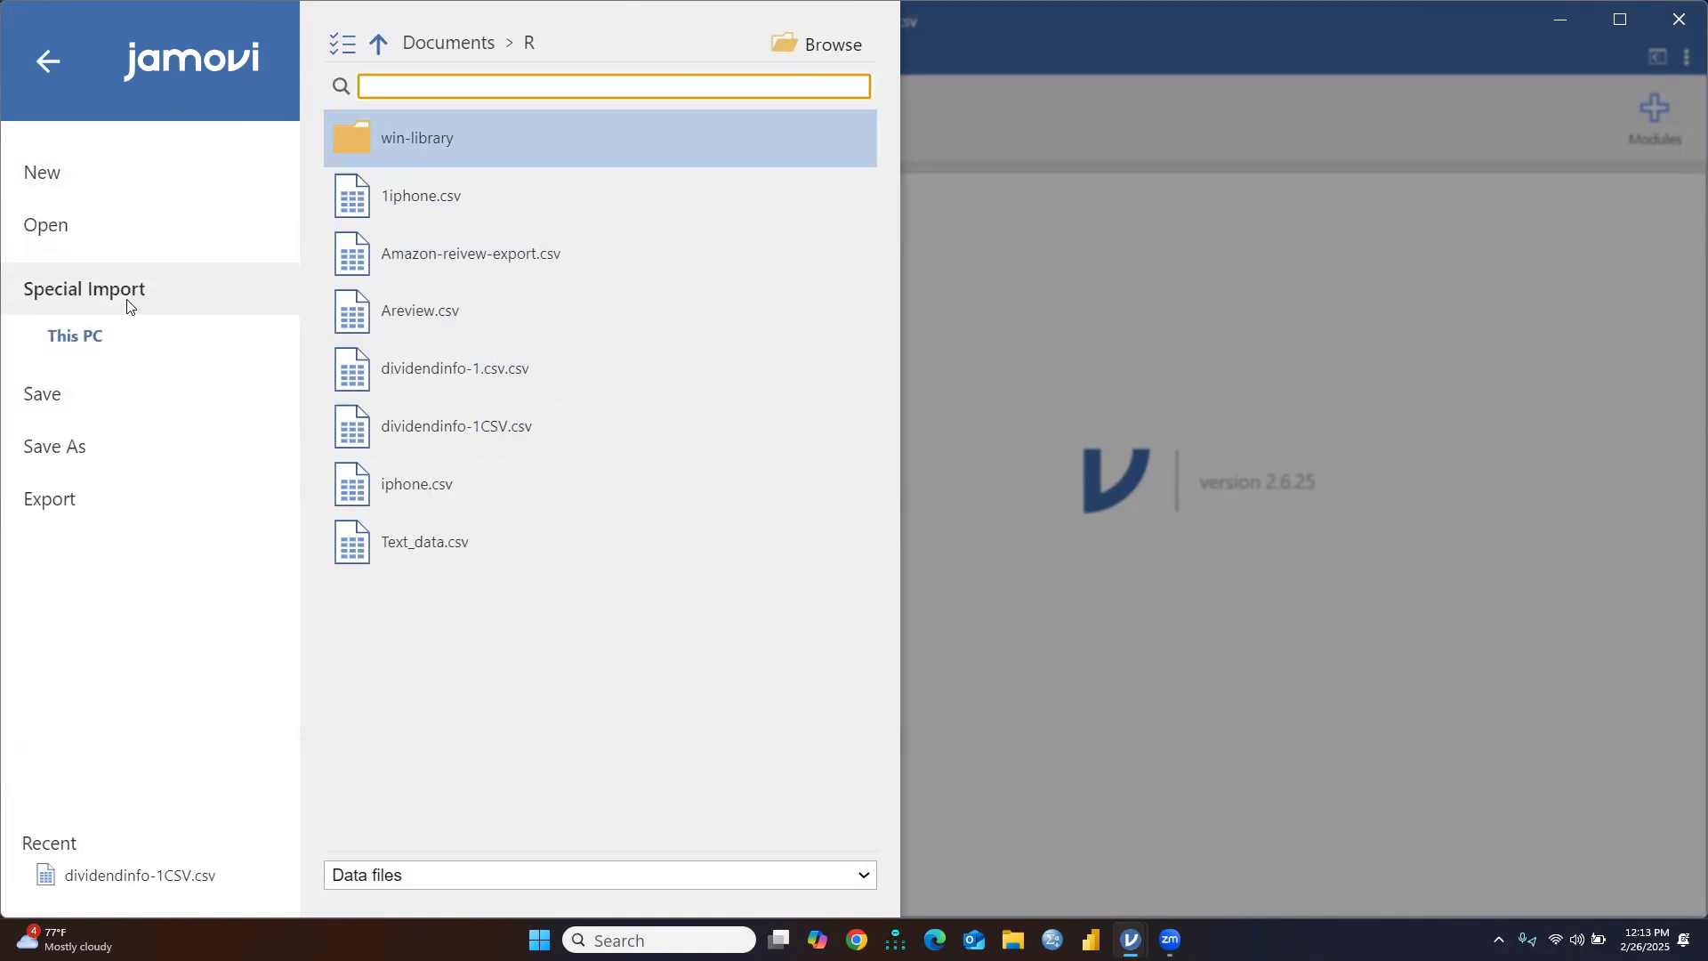
left_click(88, 343)
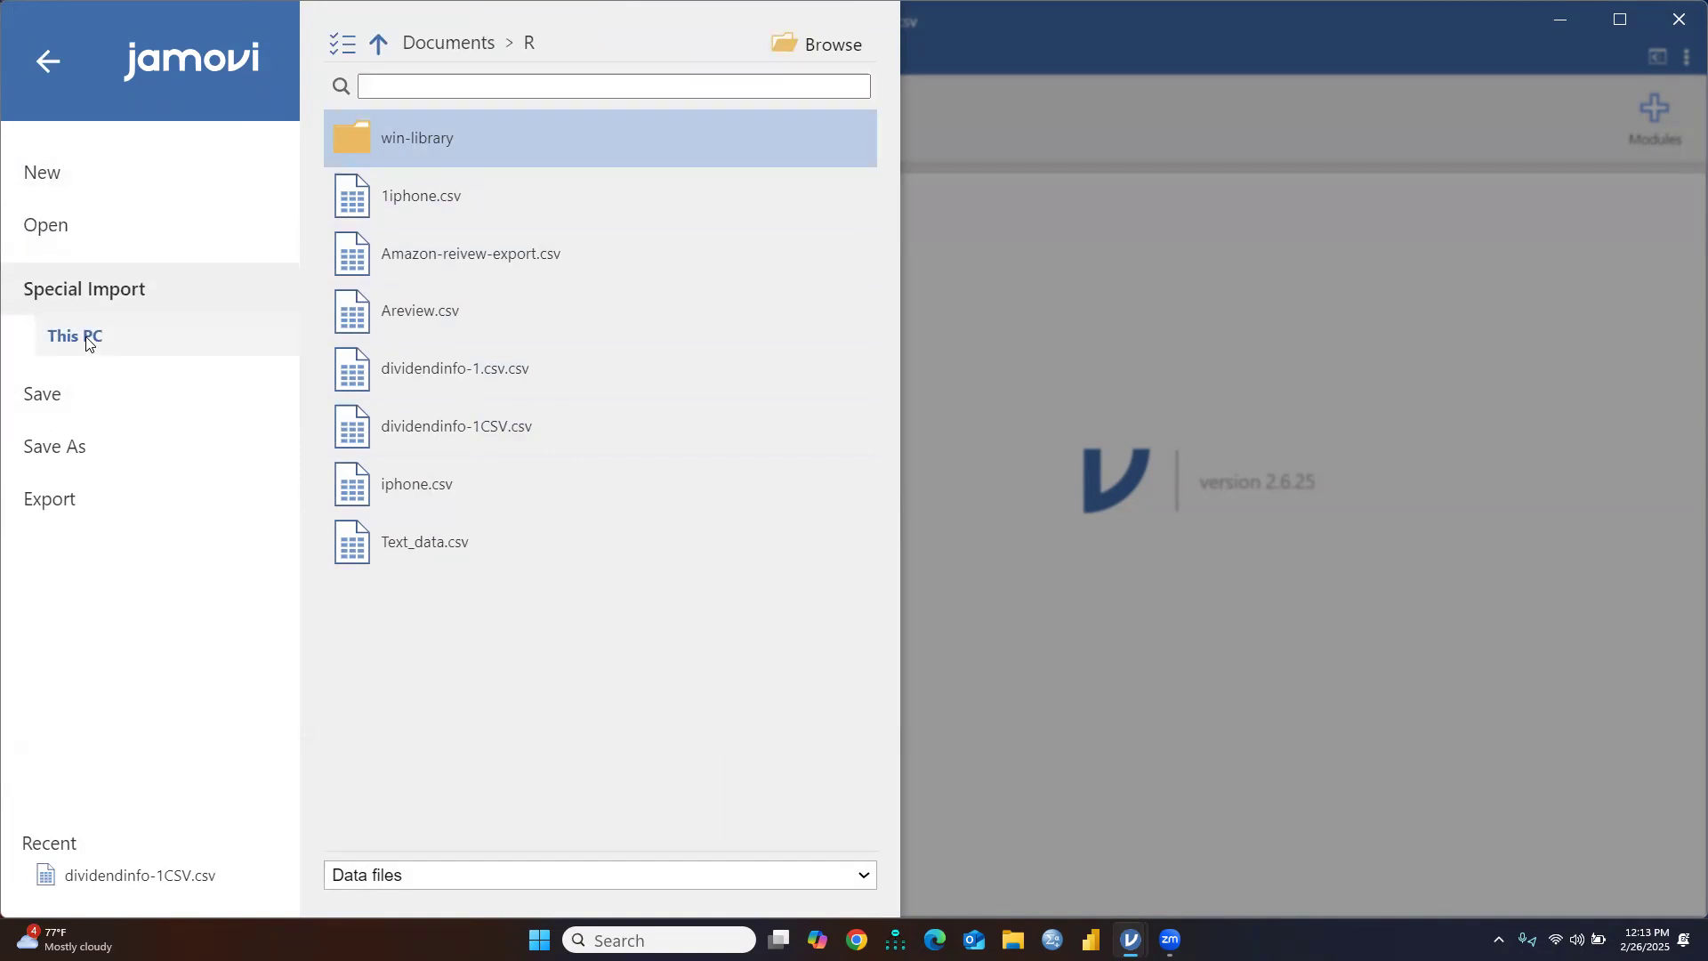
left_click(87, 294)
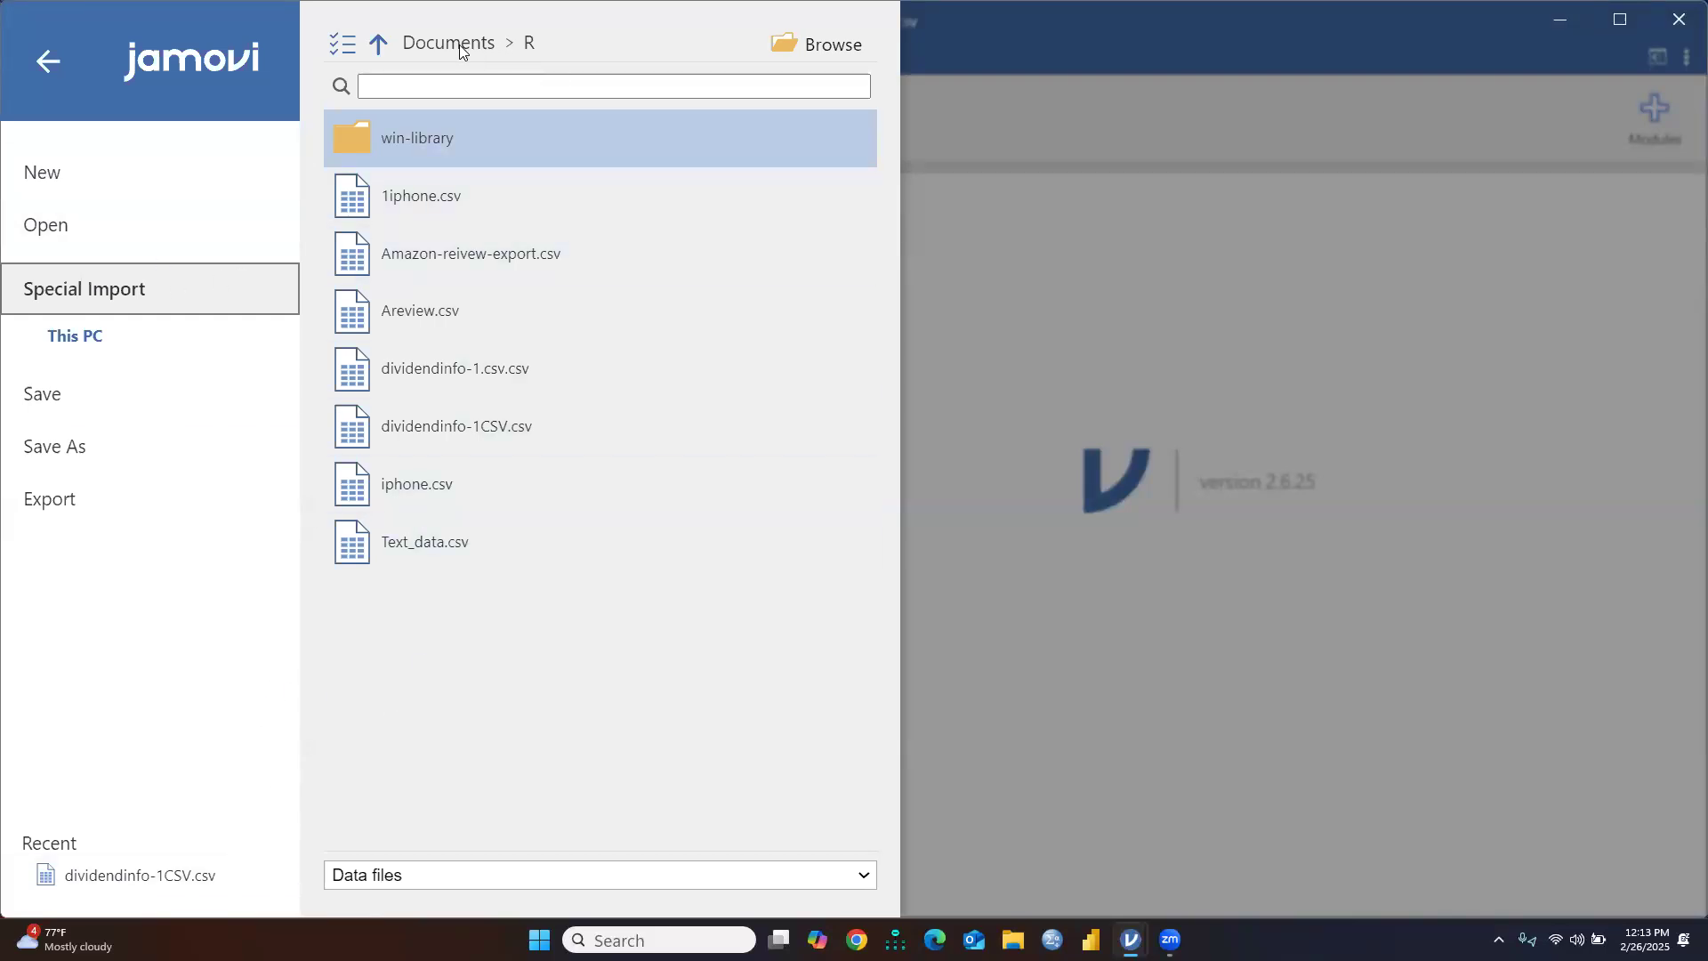
left_click(378, 44)
scroll(500, 664, "down", 4)
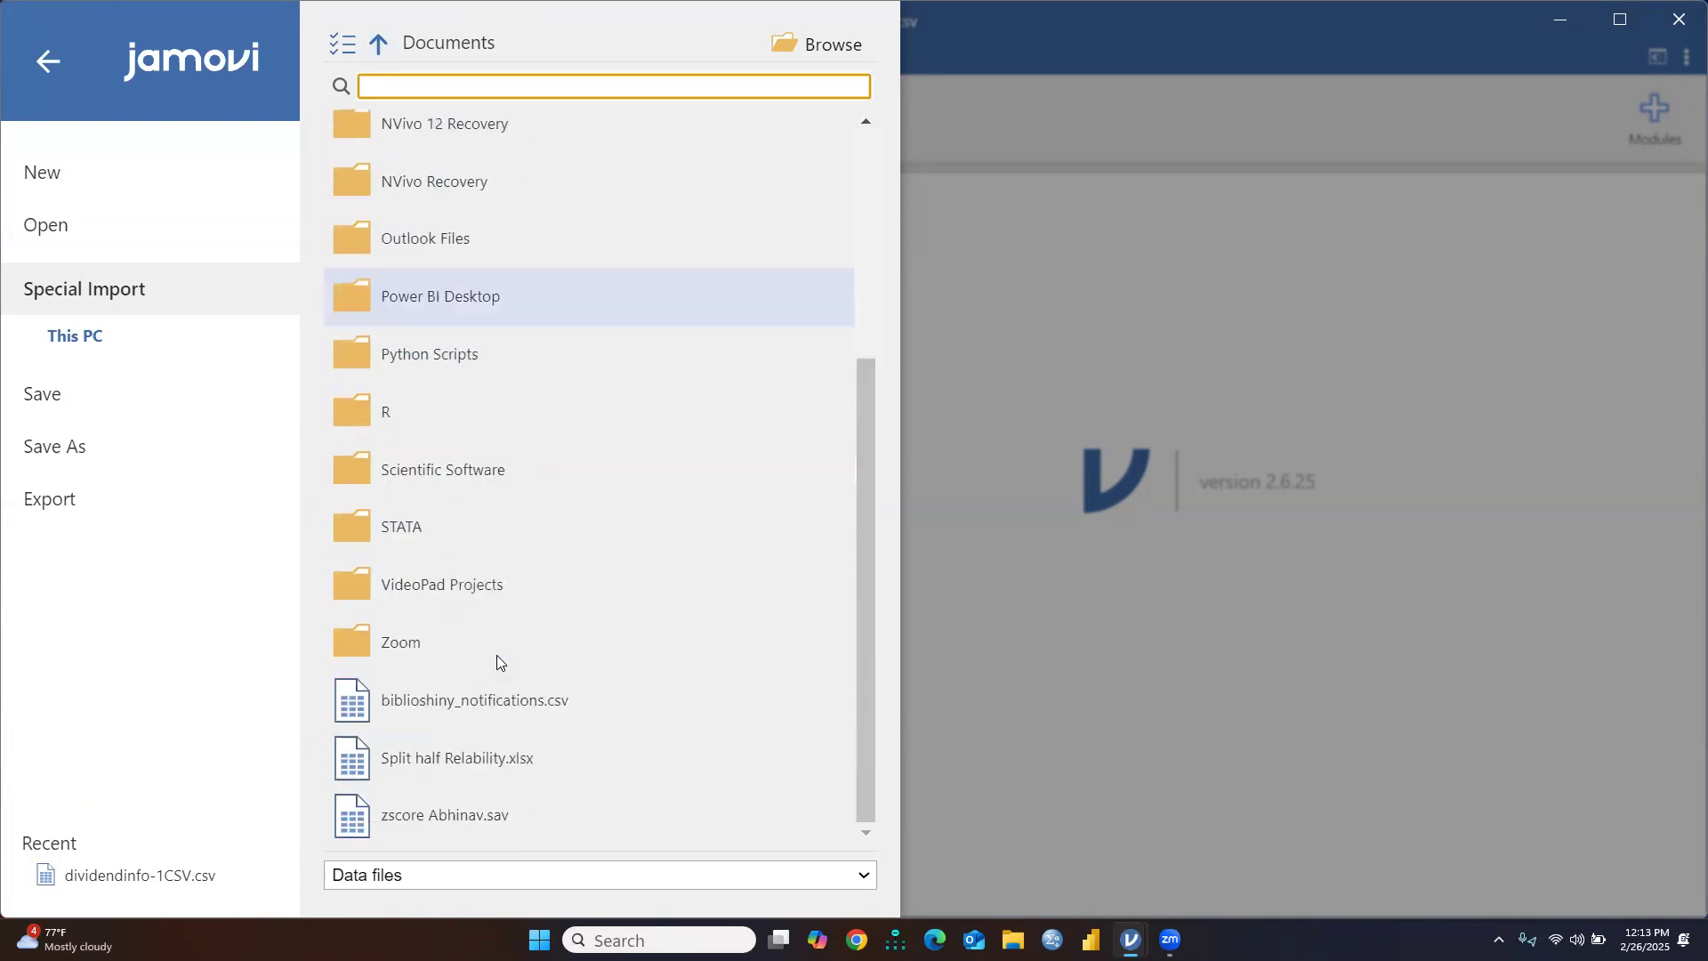
left_click(411, 758)
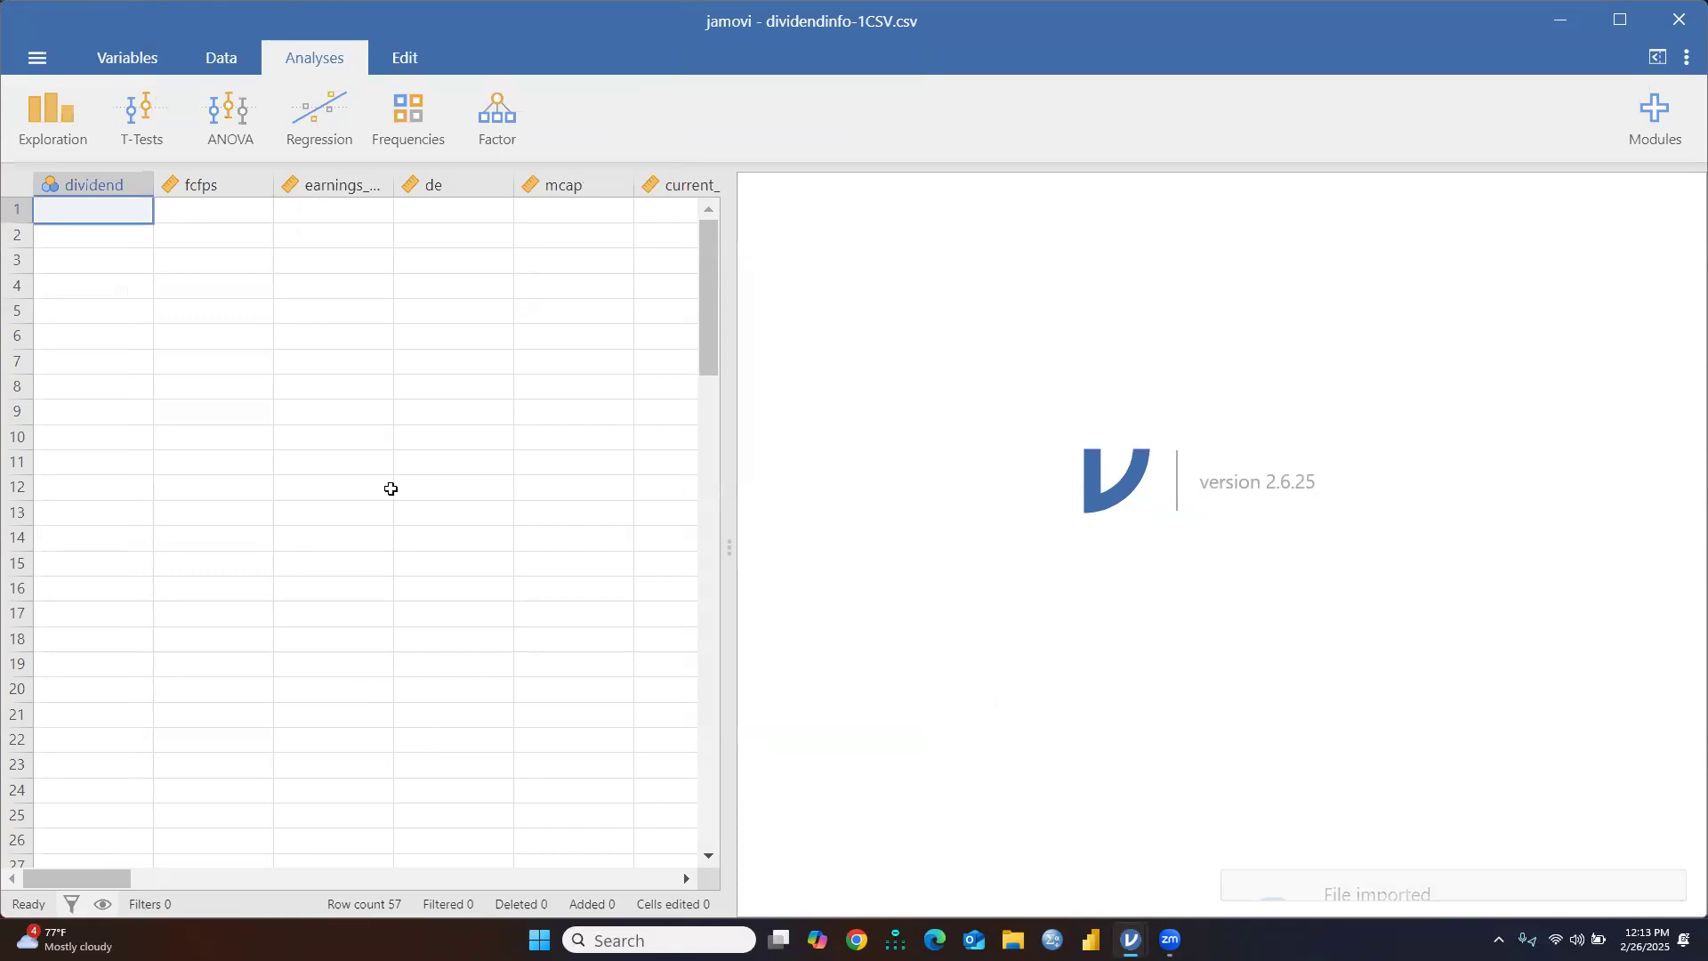
mouse_move(107, 878)
left_mouse_down()
mouse_move(605, 890)
mouse_move(455, 890)
mouse_move(450, 918)
mouse_move(268, 918)
mouse_move(153, 915)
mouse_move(153, 879)
mouse_move(72, 879)
left_mouse_up()
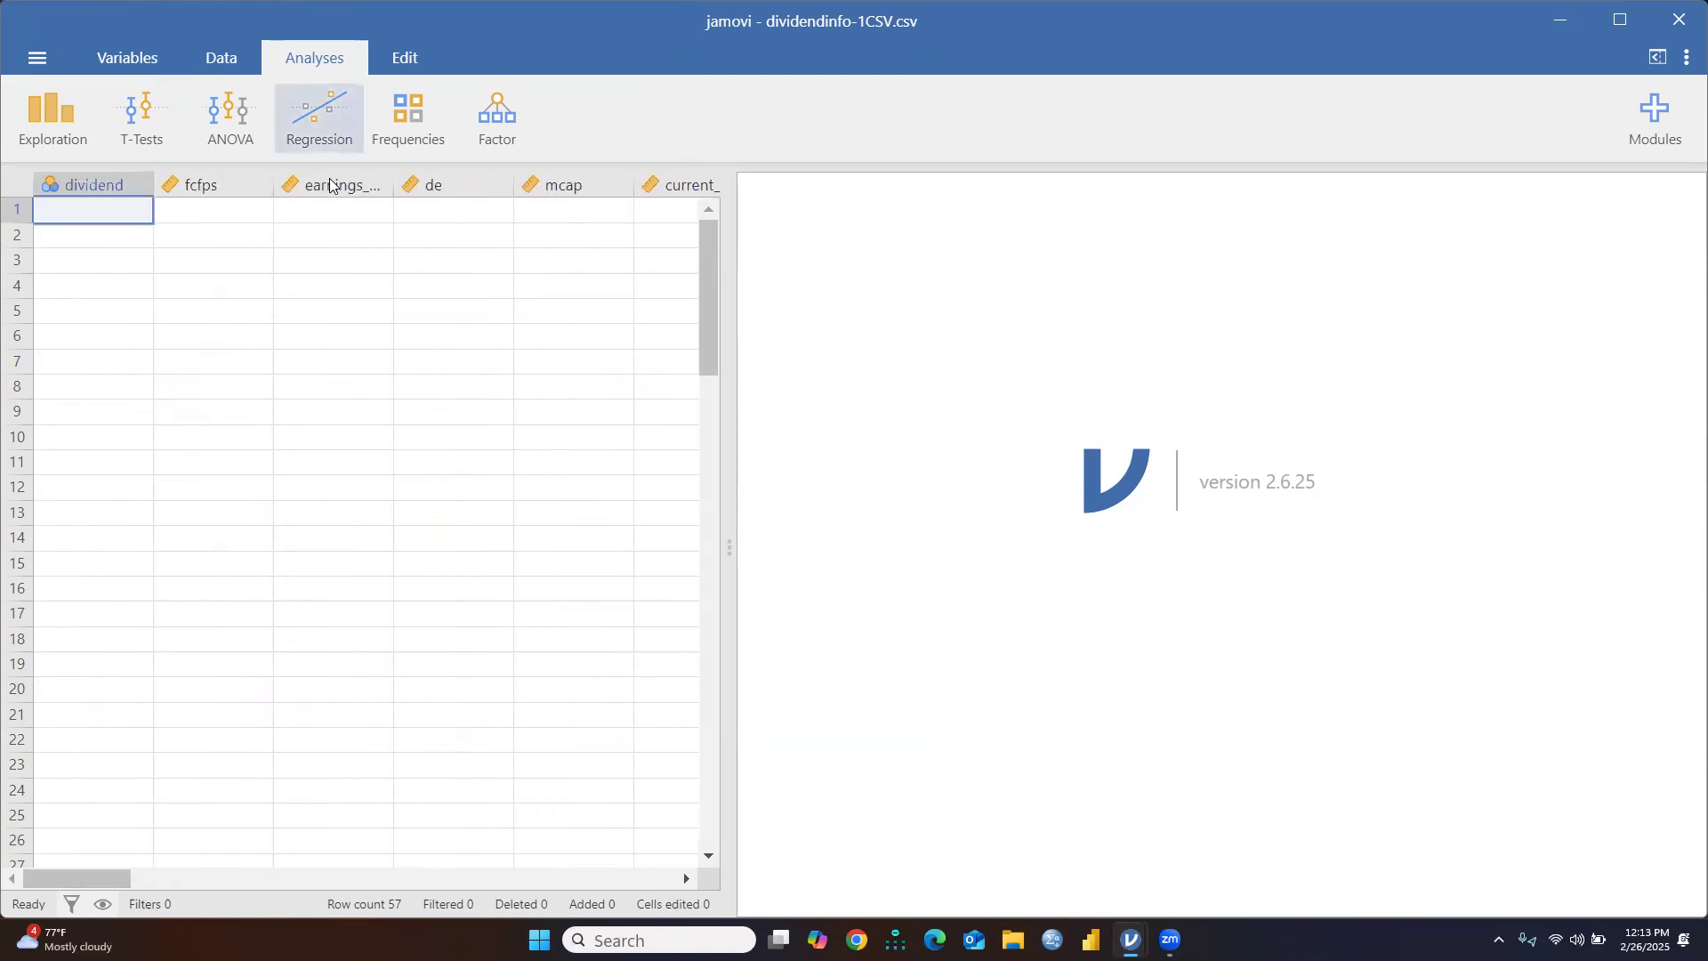
left_click(103, 178)
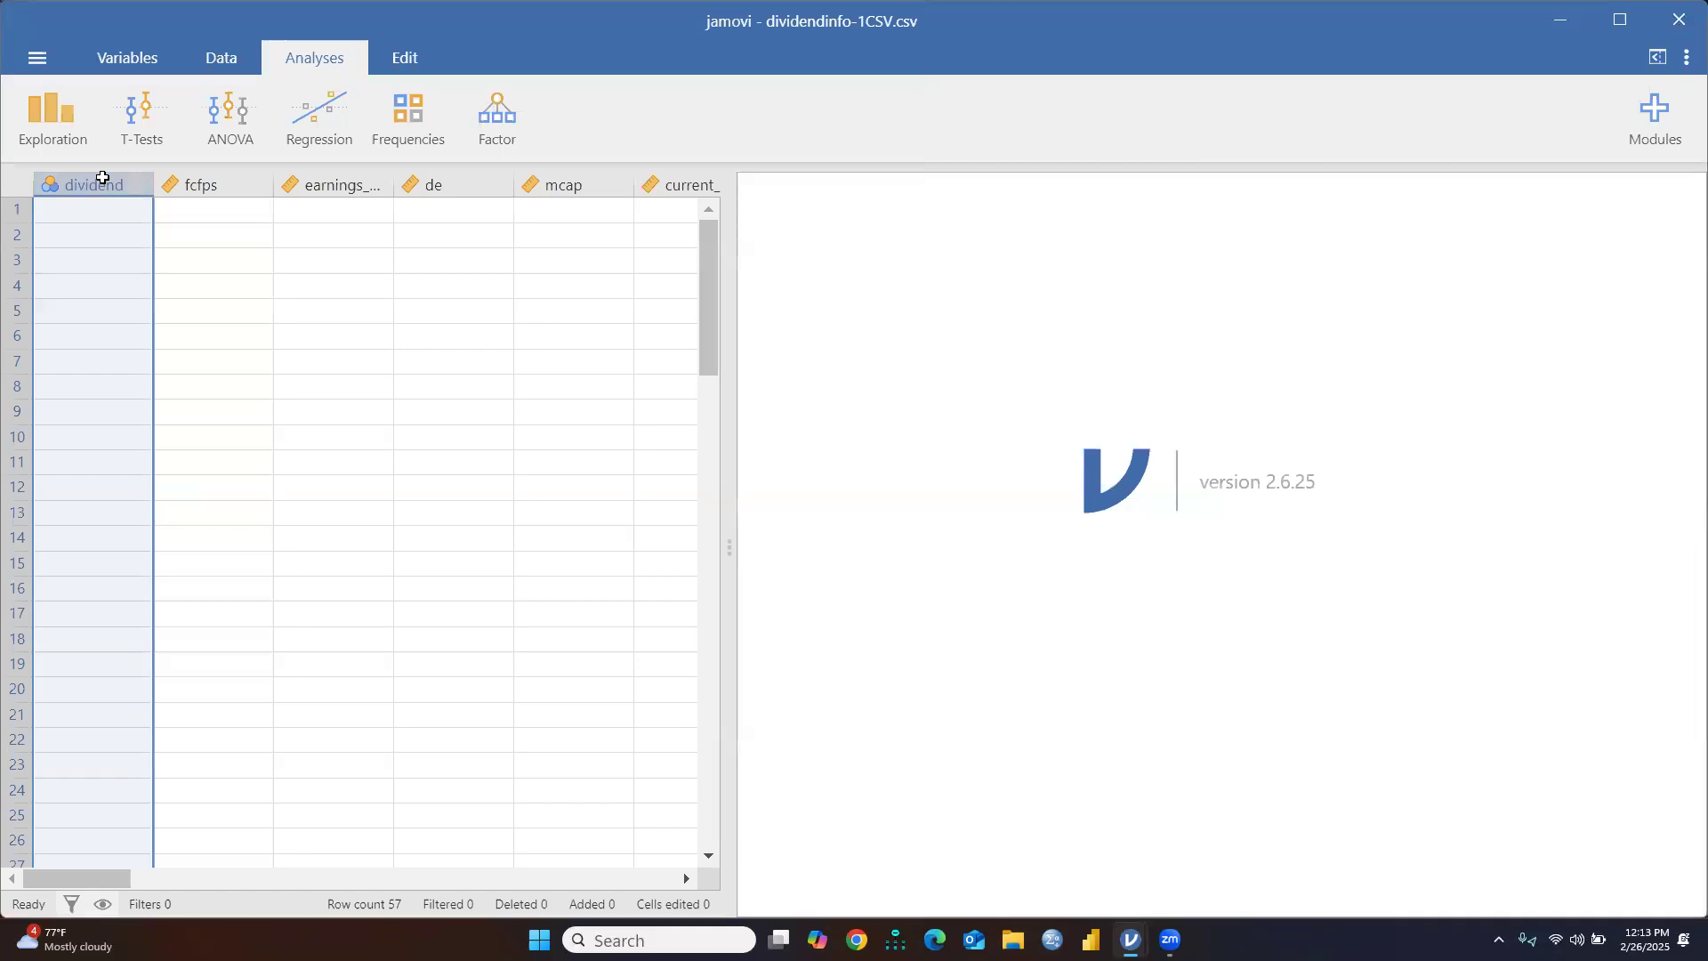
right_click(101, 178)
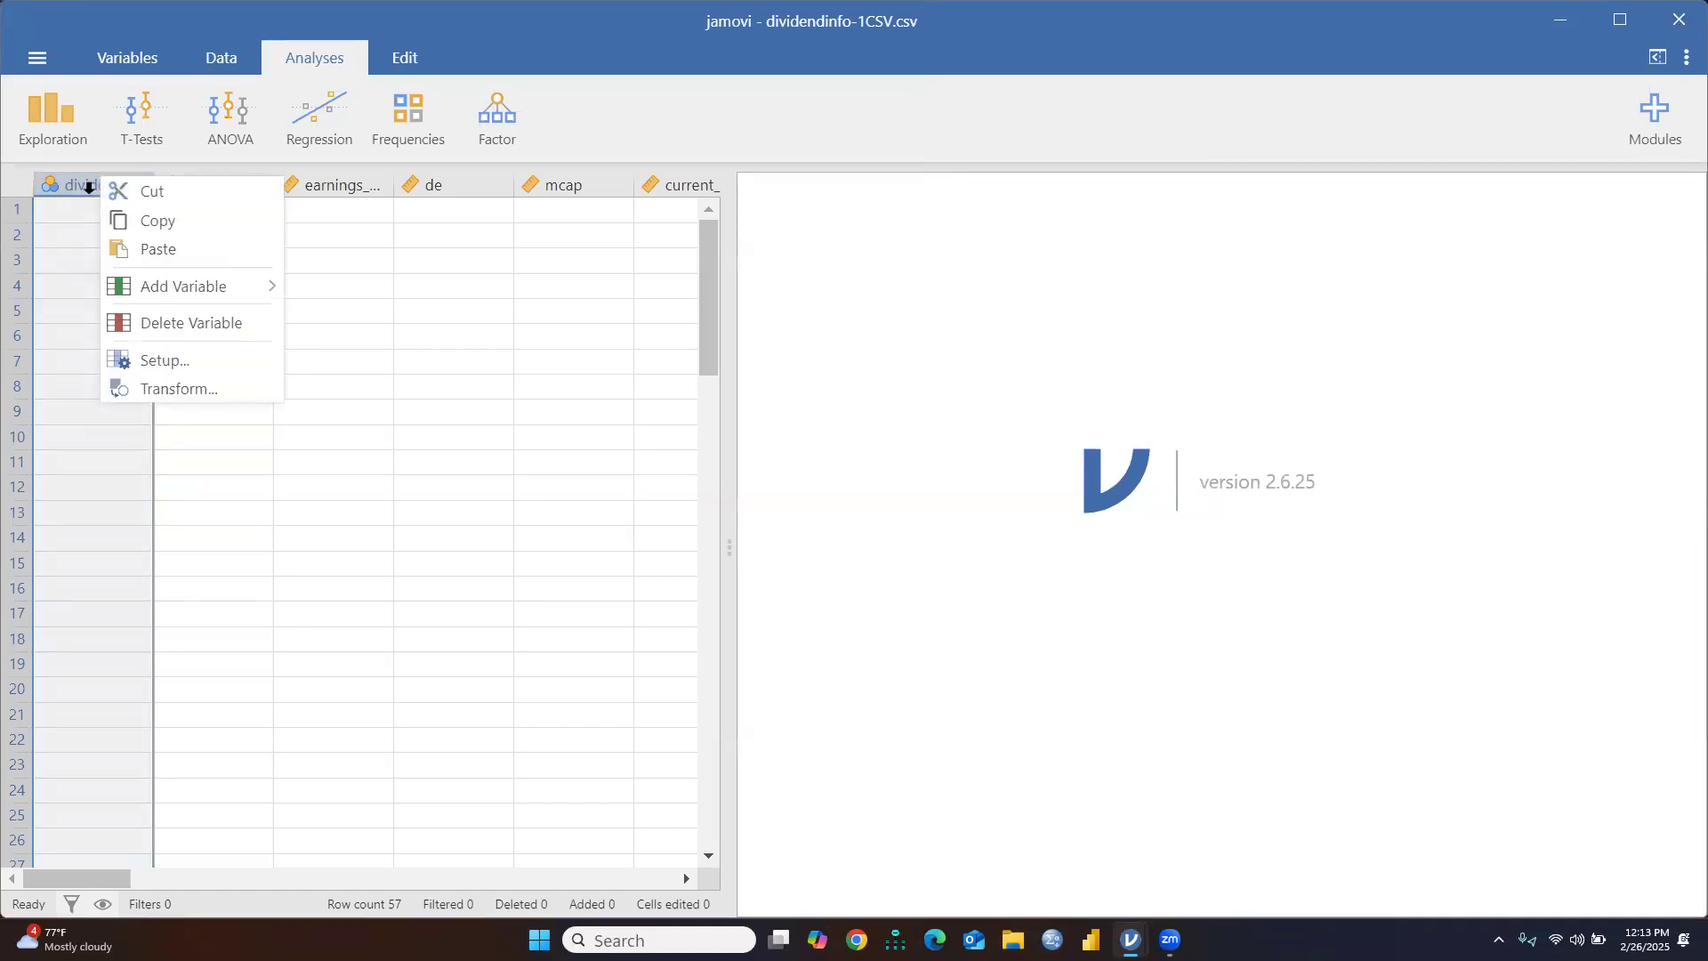
left_click(83, 182)
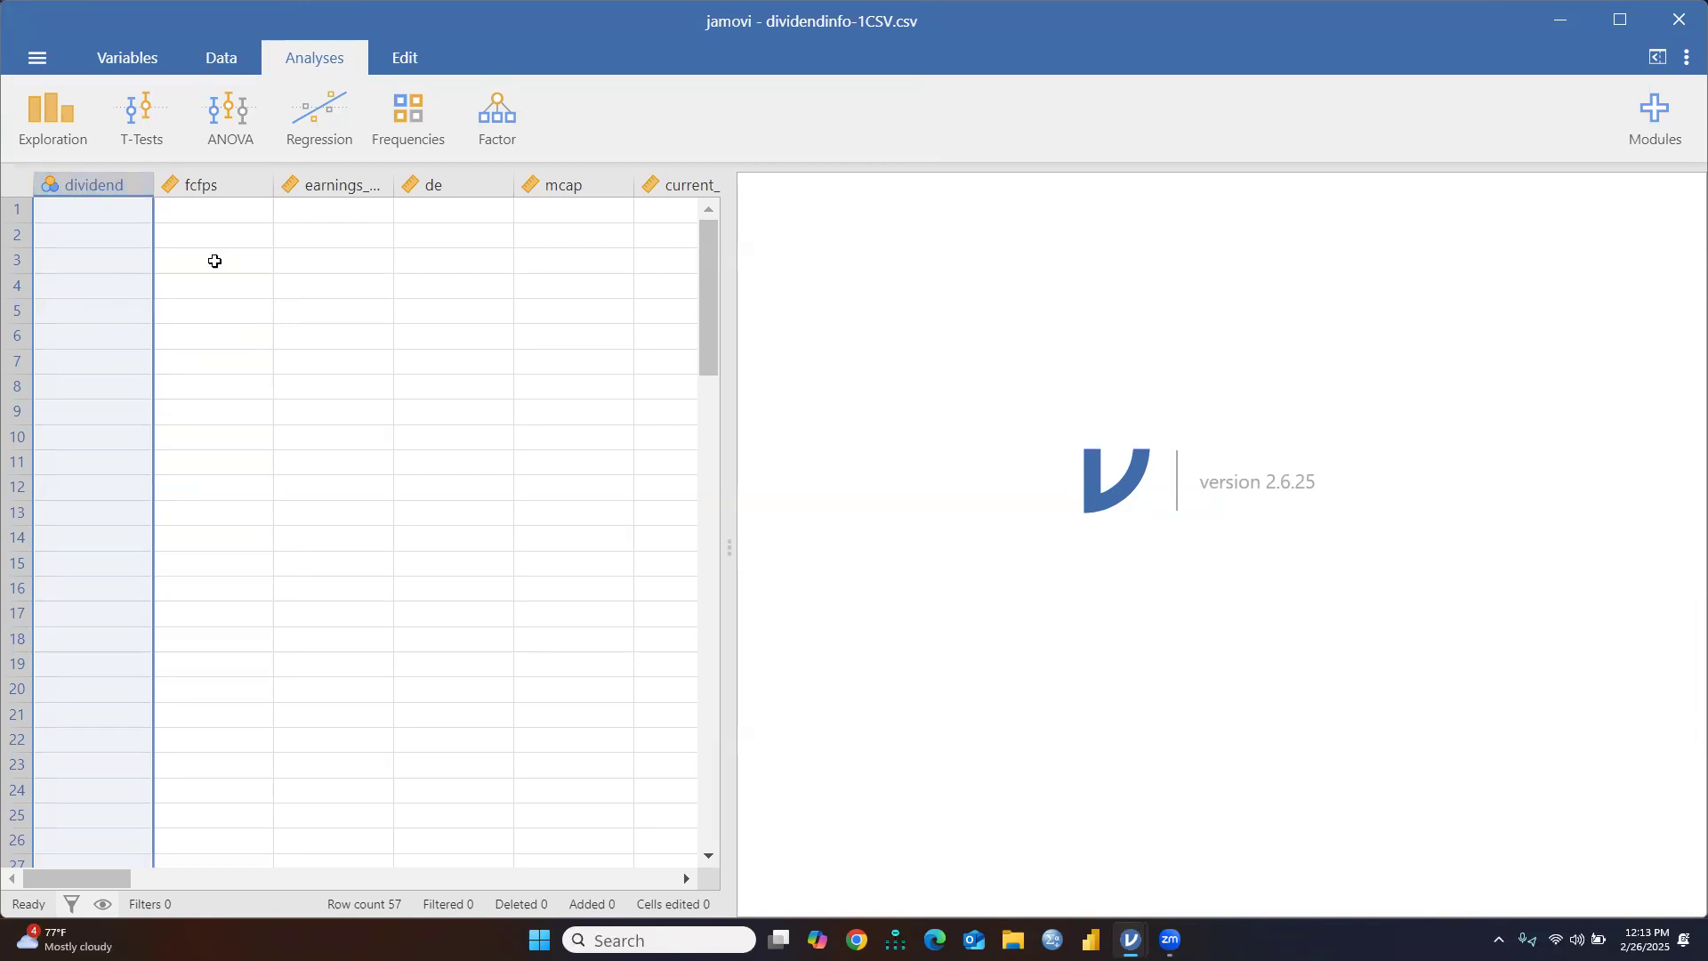
left_click(298, 269)
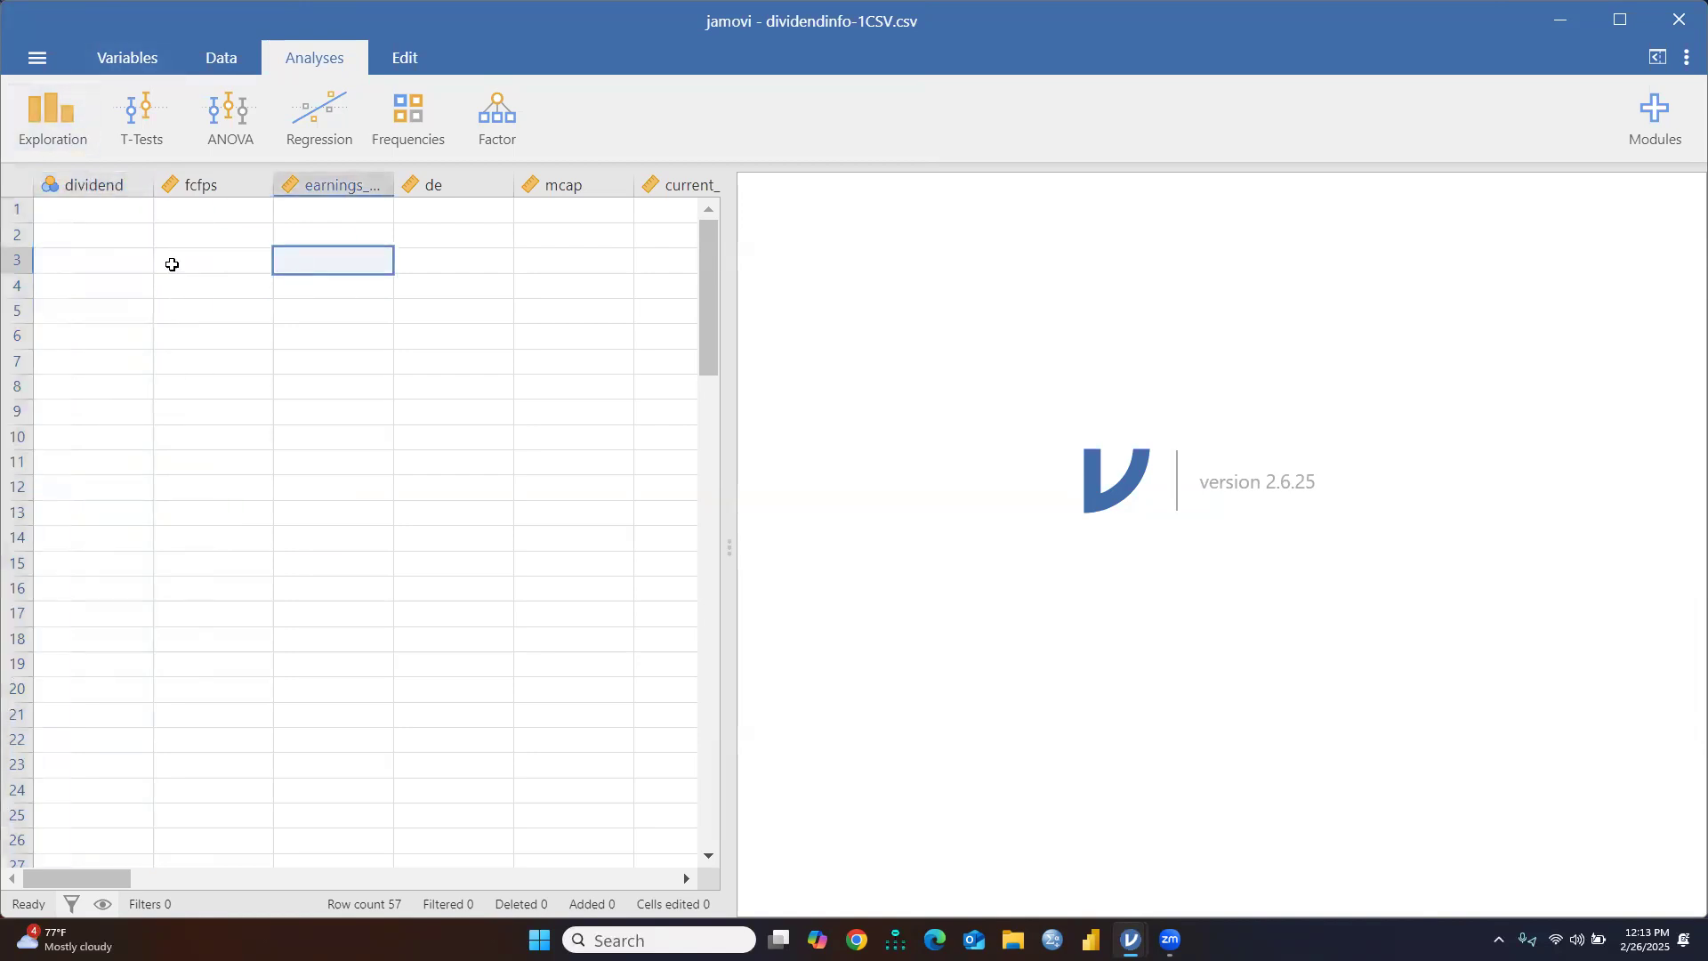
Delete row 2 of the data sheet and confirm the deletion
left_click(18, 238)
right_click(14, 239)
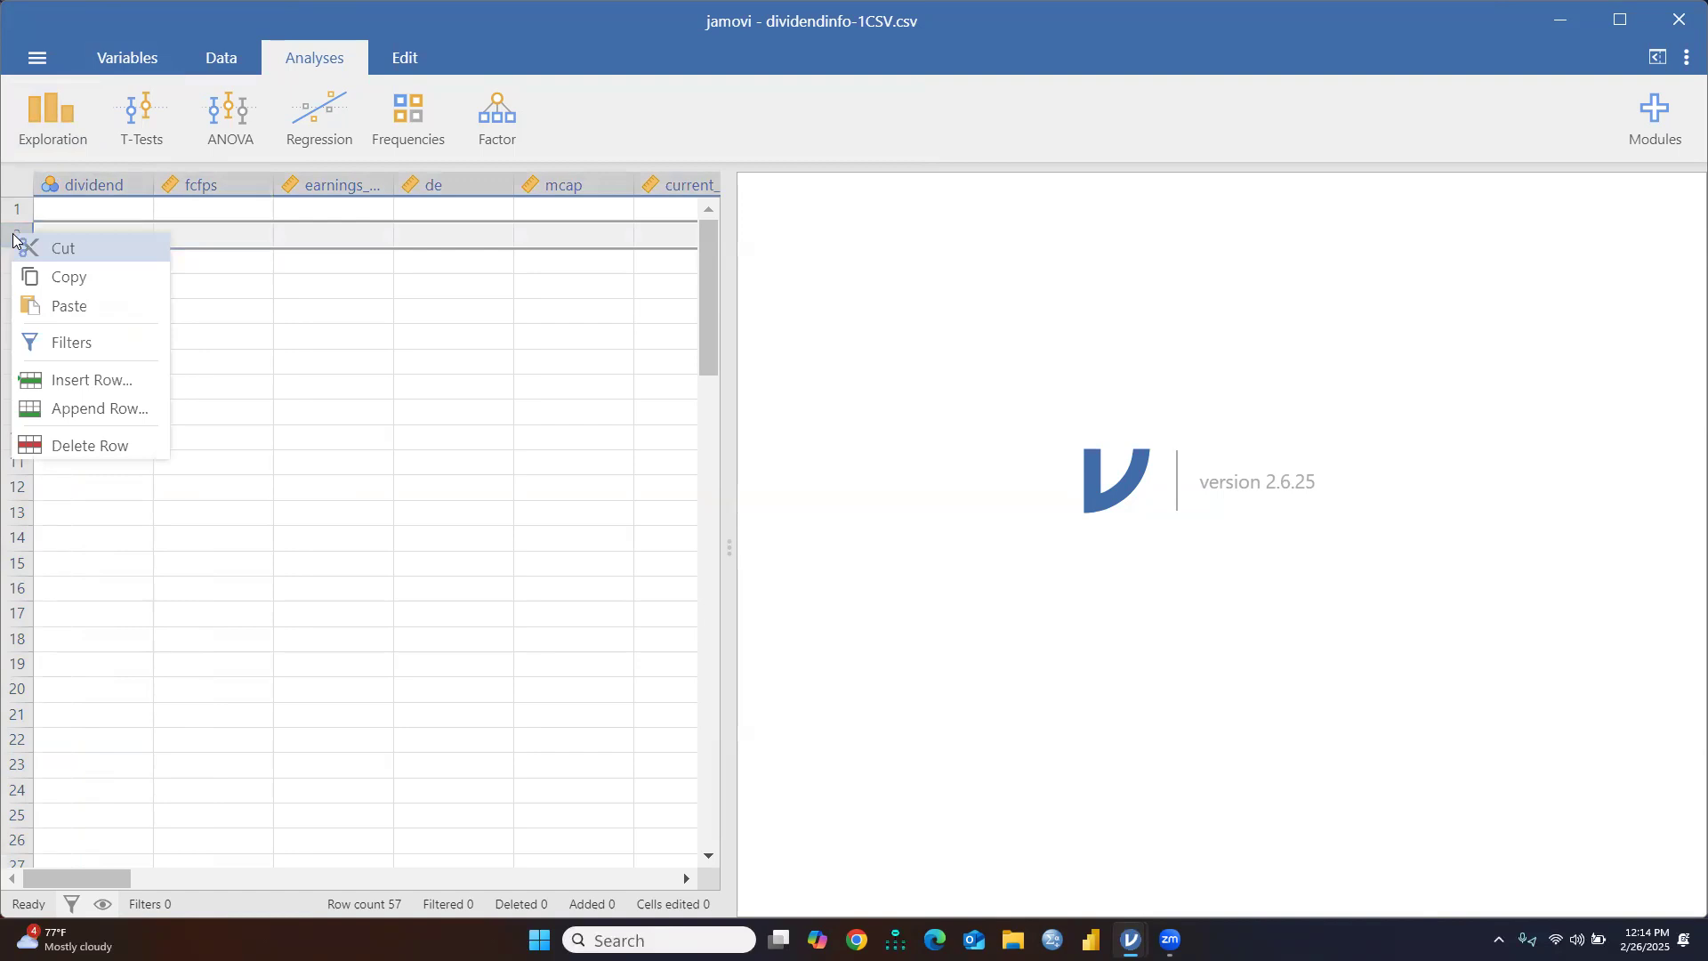
left_click(116, 445)
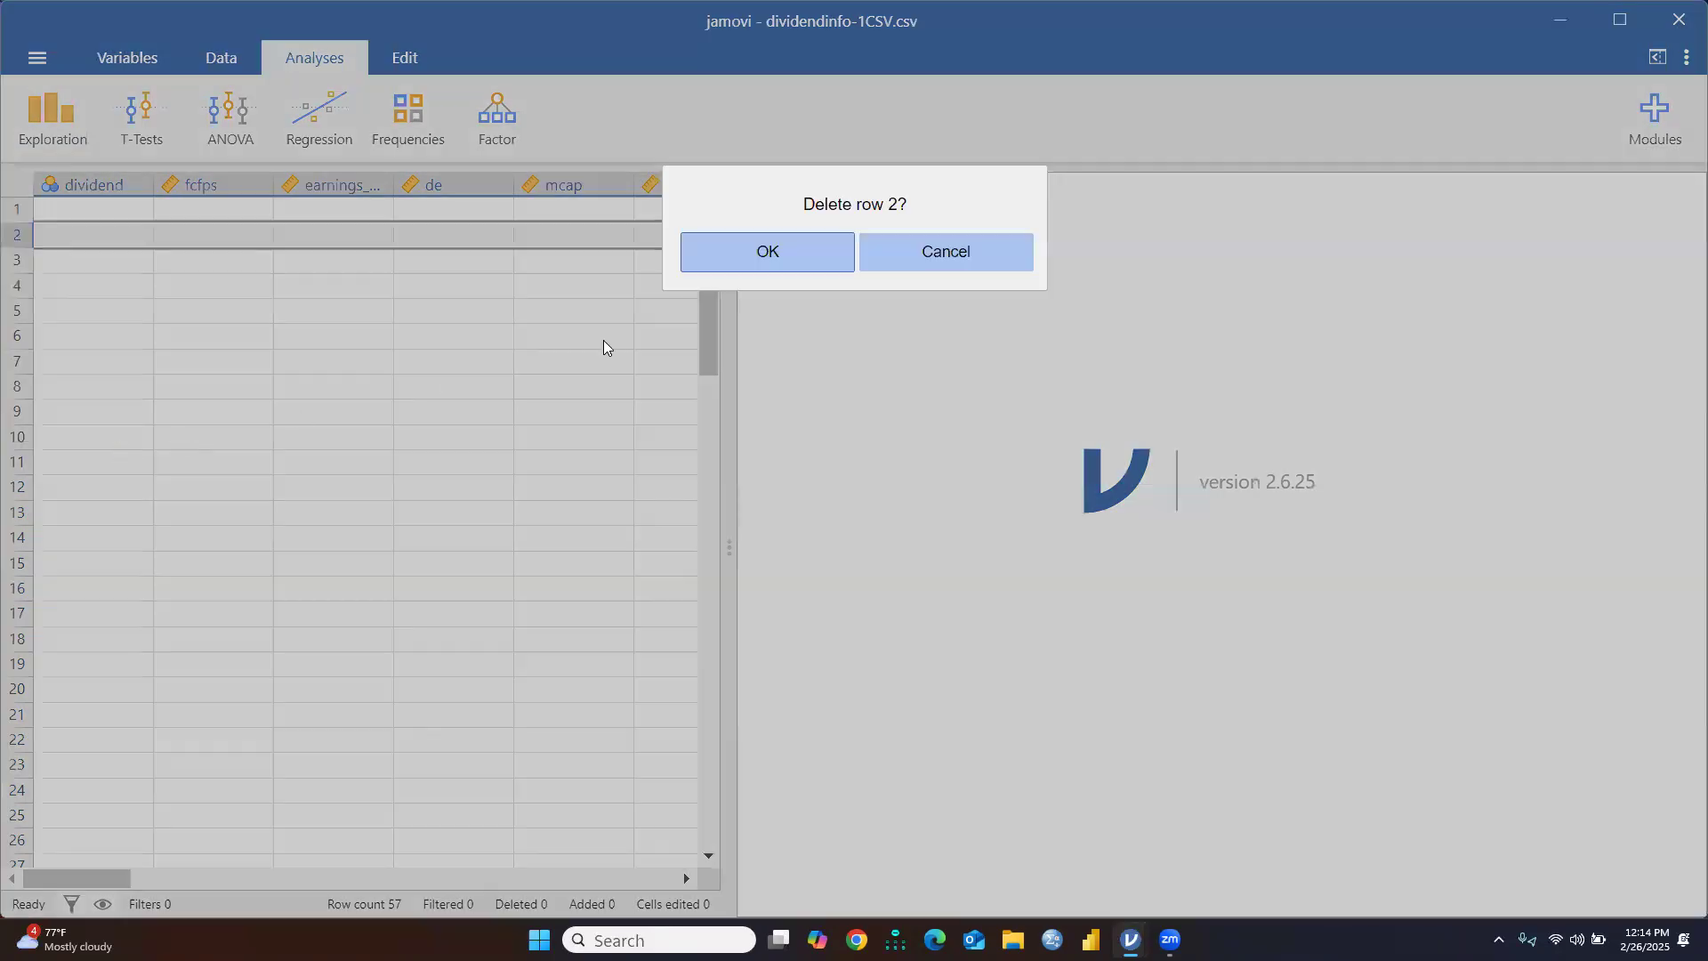
left_click(797, 253)
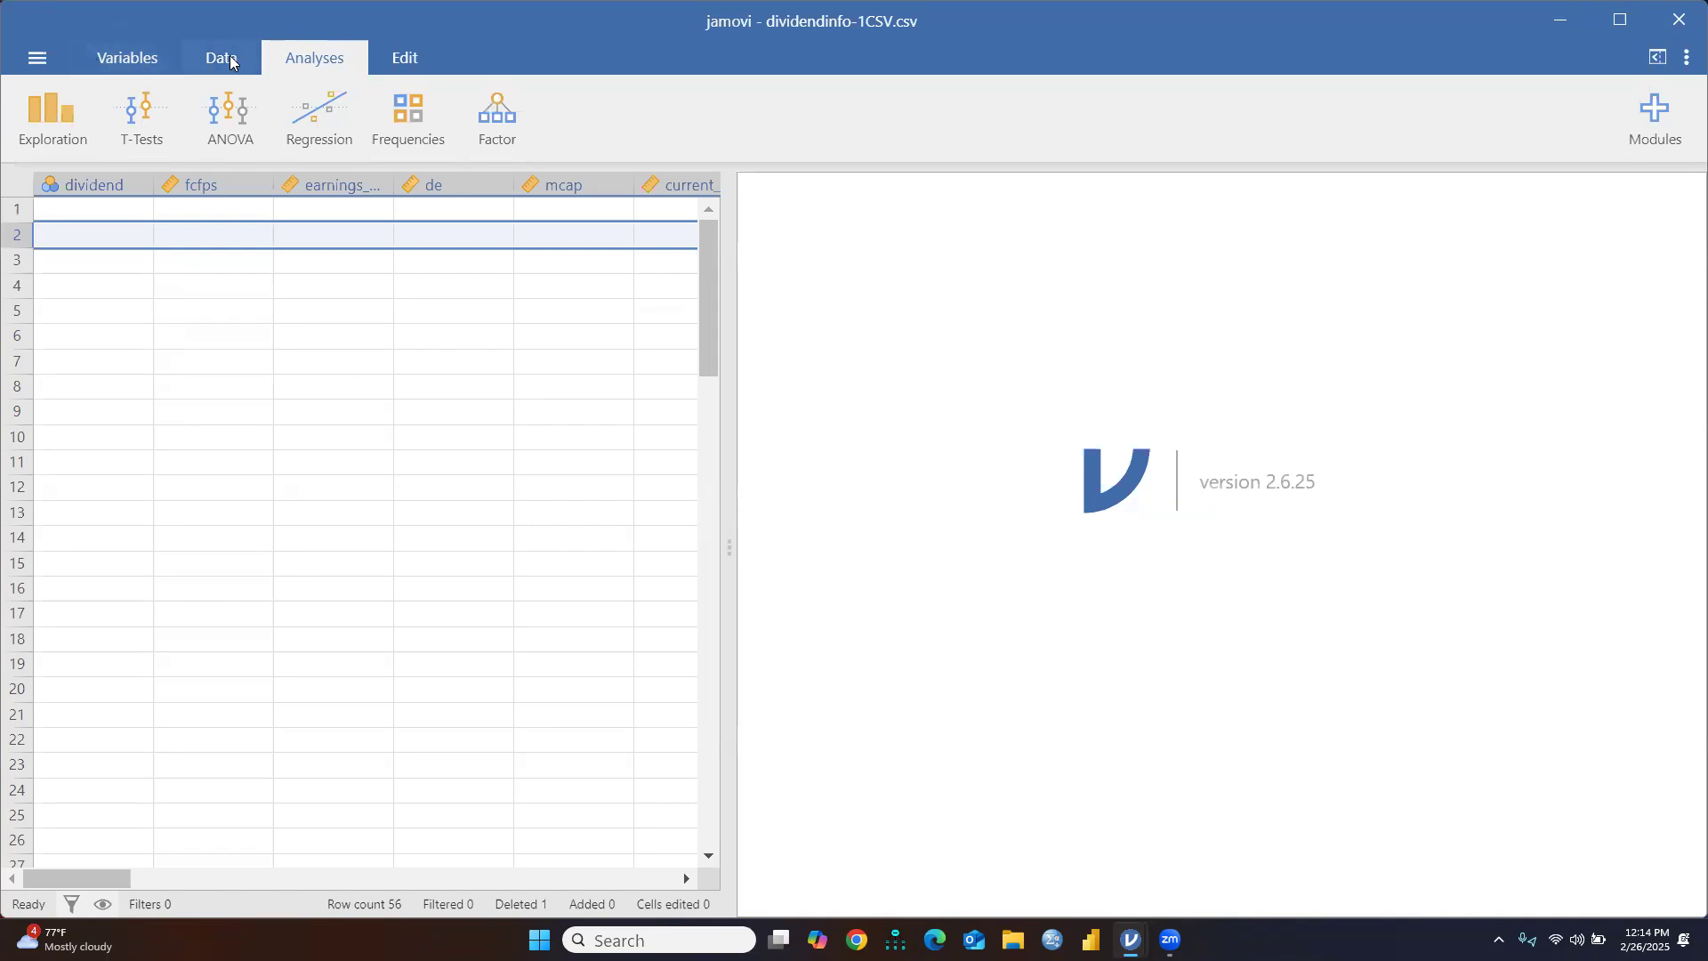
Open the editor for all selected variables in the variable list and set their measure type to Nominal
left_click(132, 59)
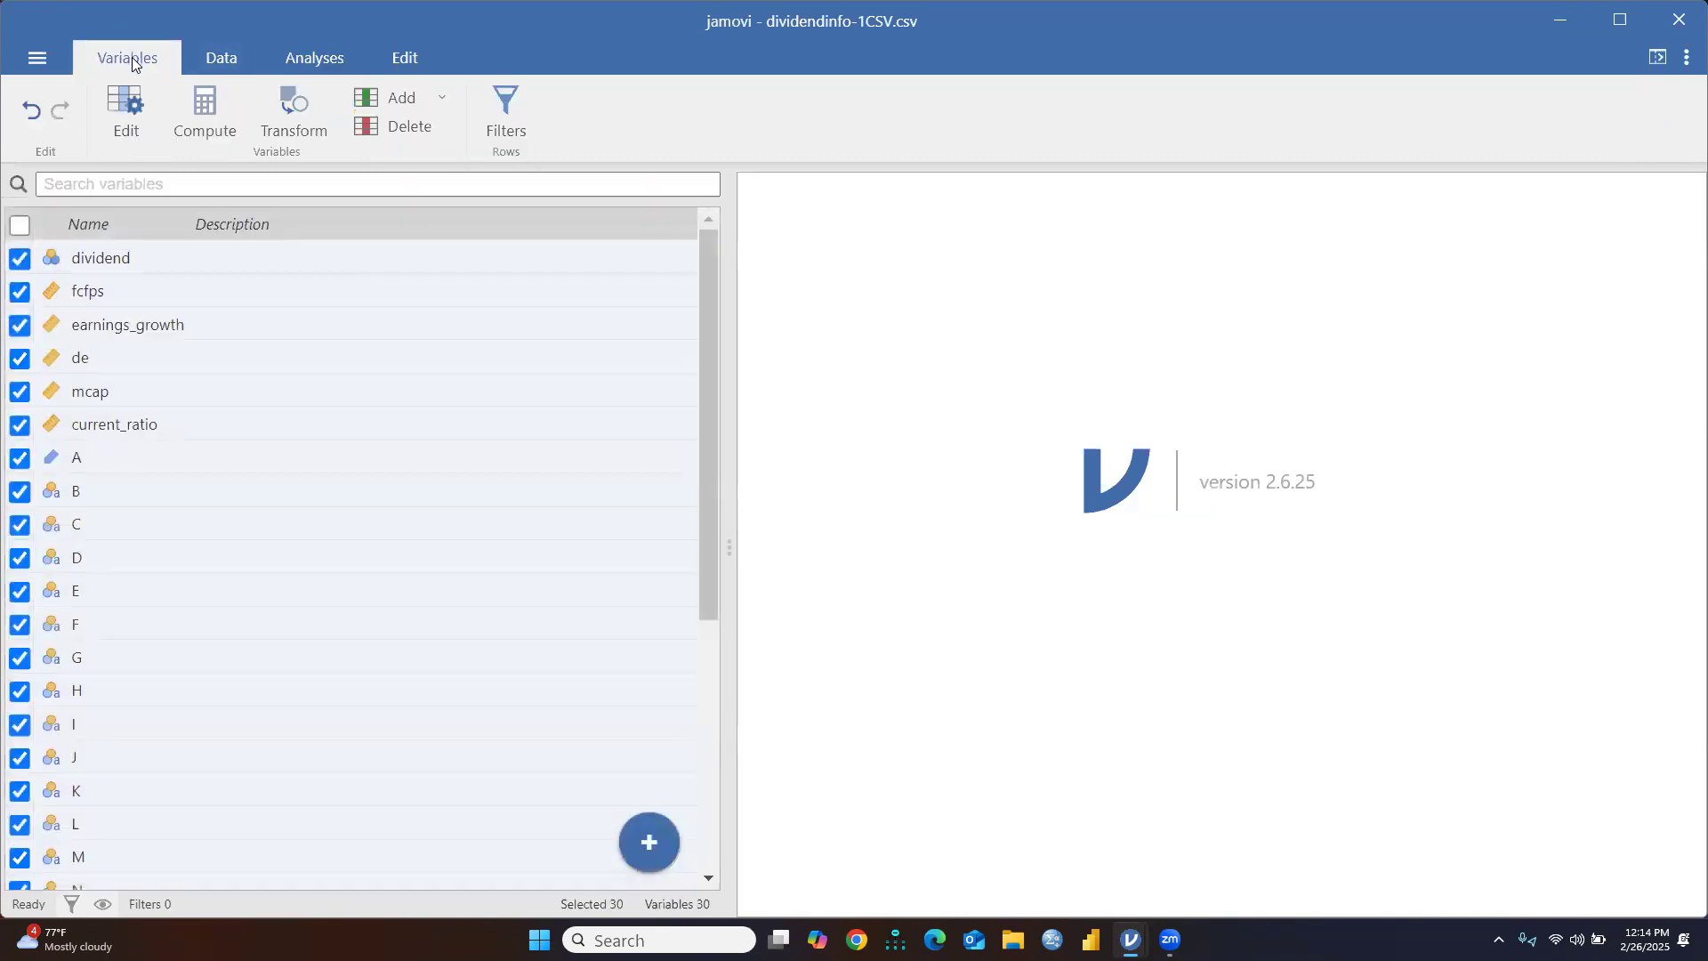
left_click(128, 119)
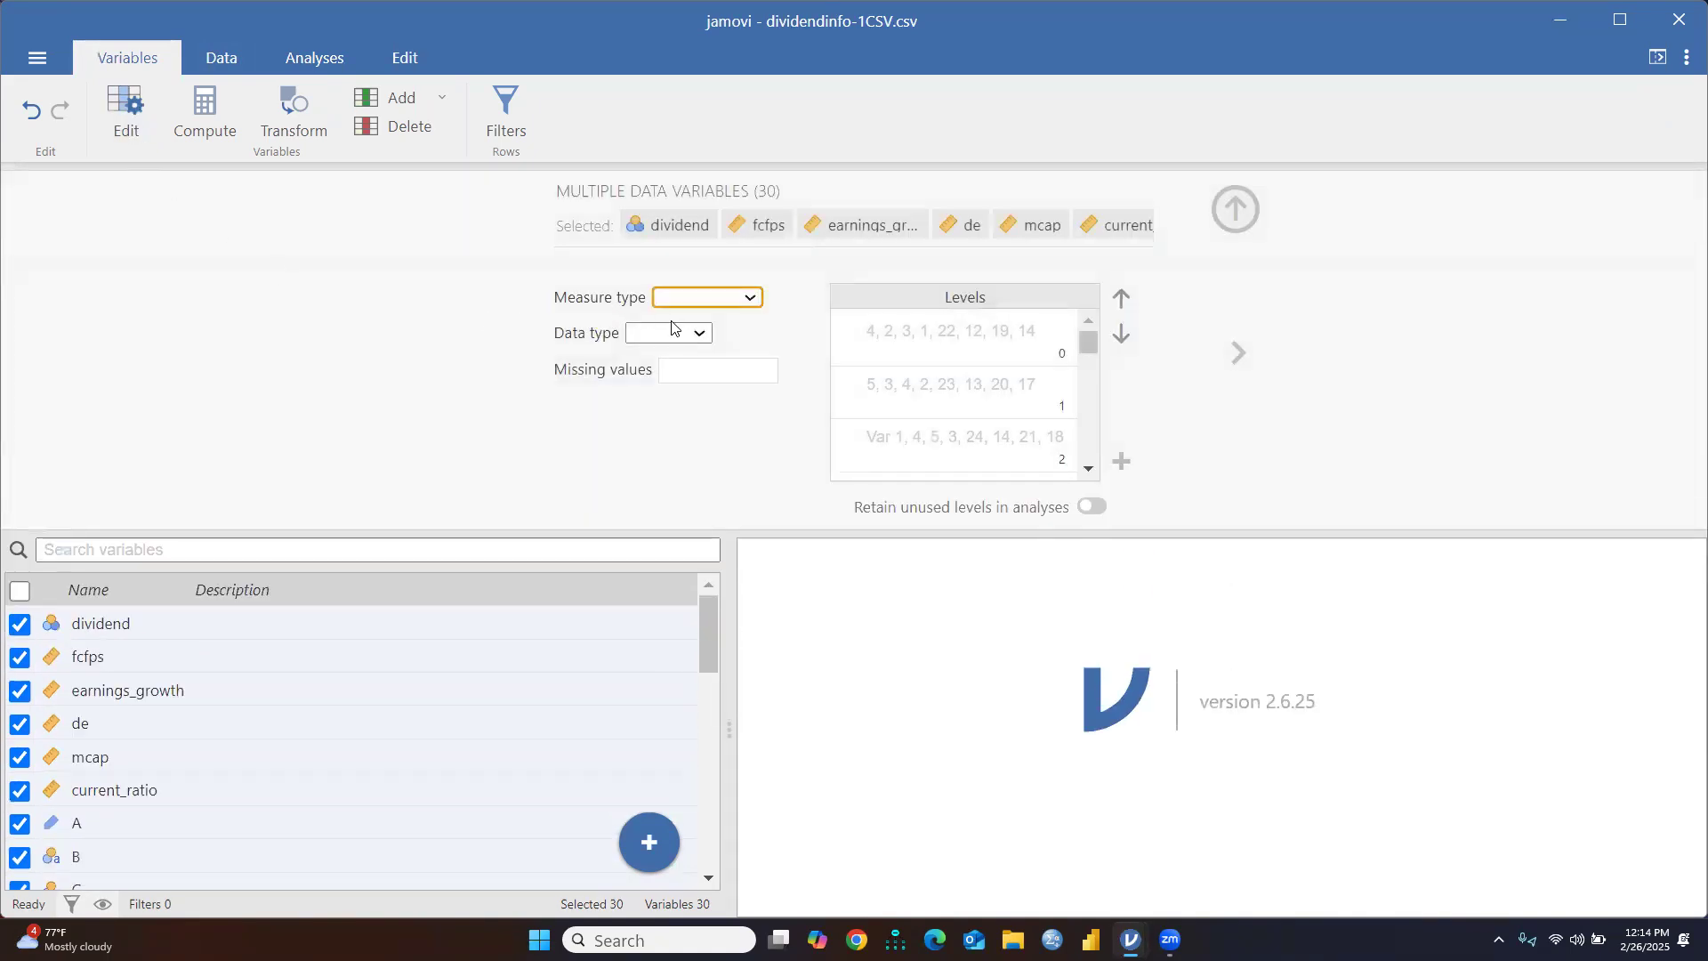
left_click(688, 224)
left_click(749, 299)
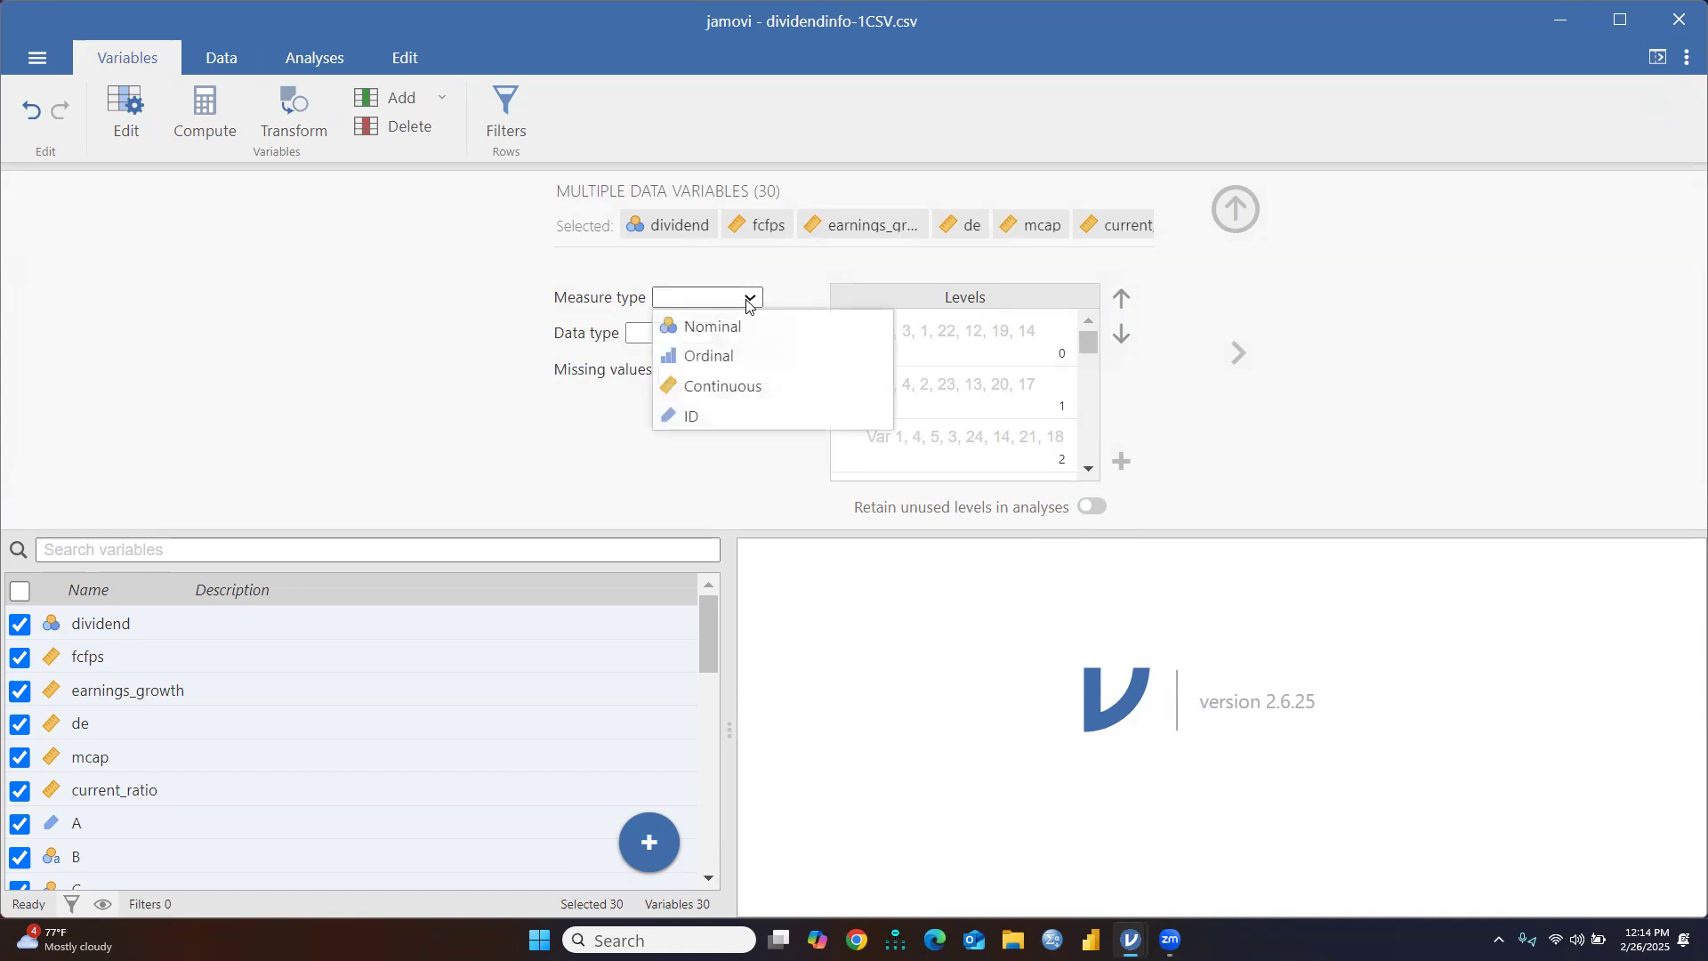
left_click(709, 331)
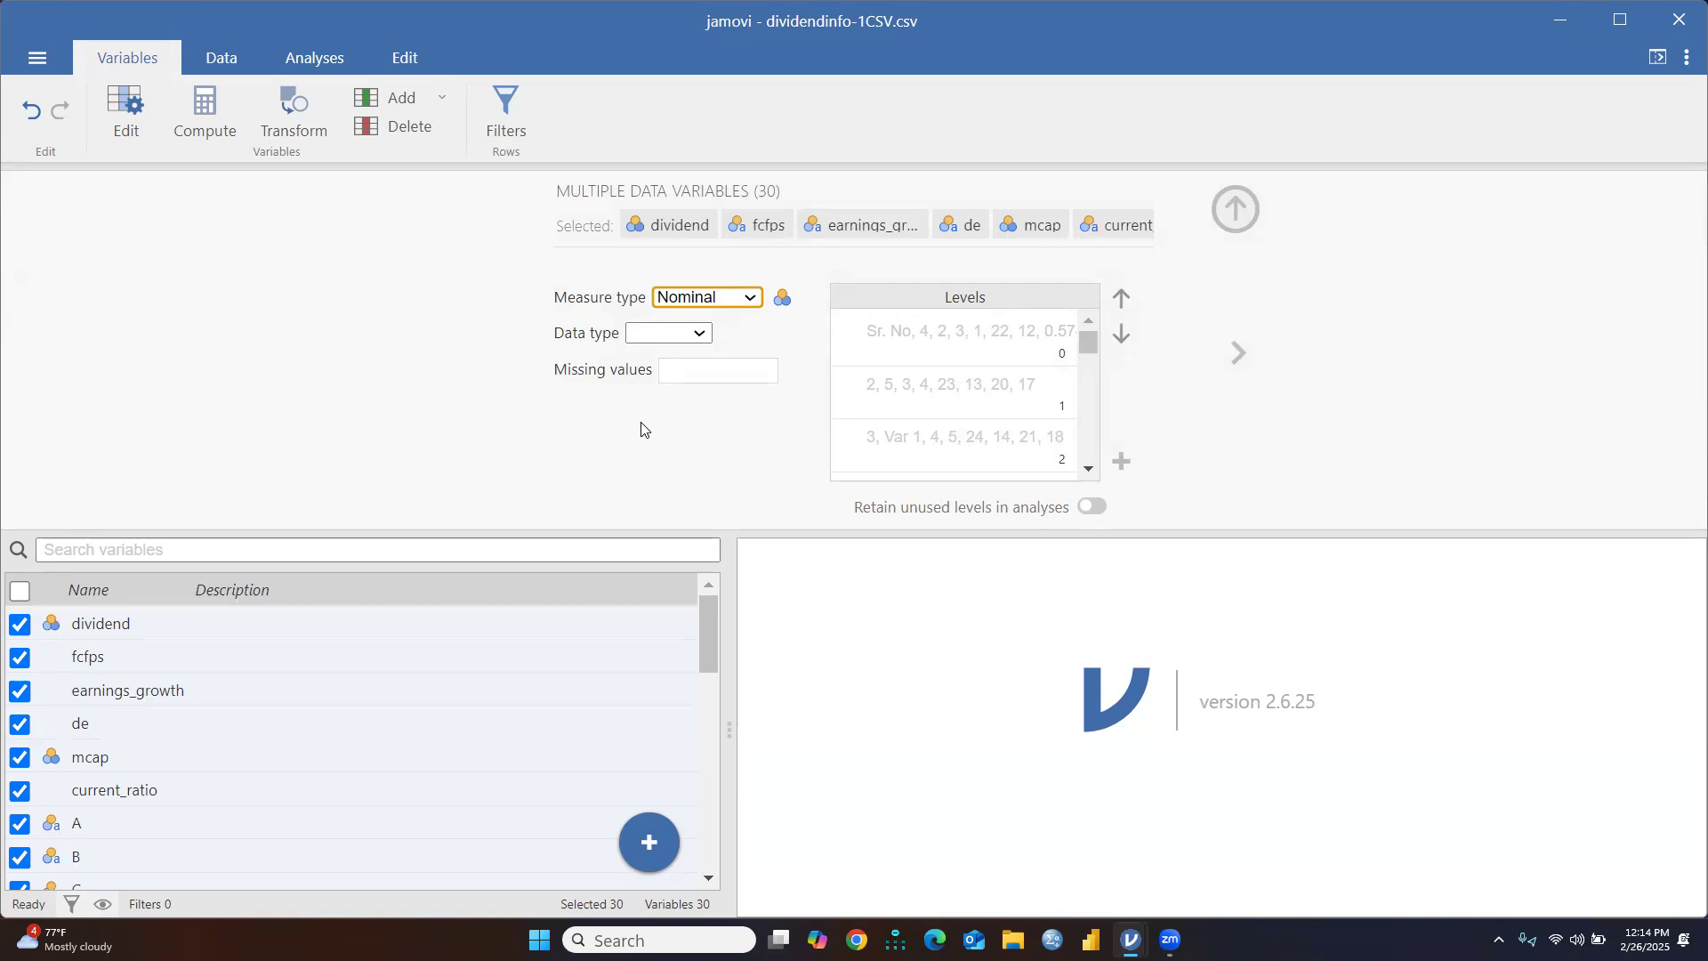
Set the data type of all selected variables to Decimal and their measure type to Continuous
left_click(701, 334)
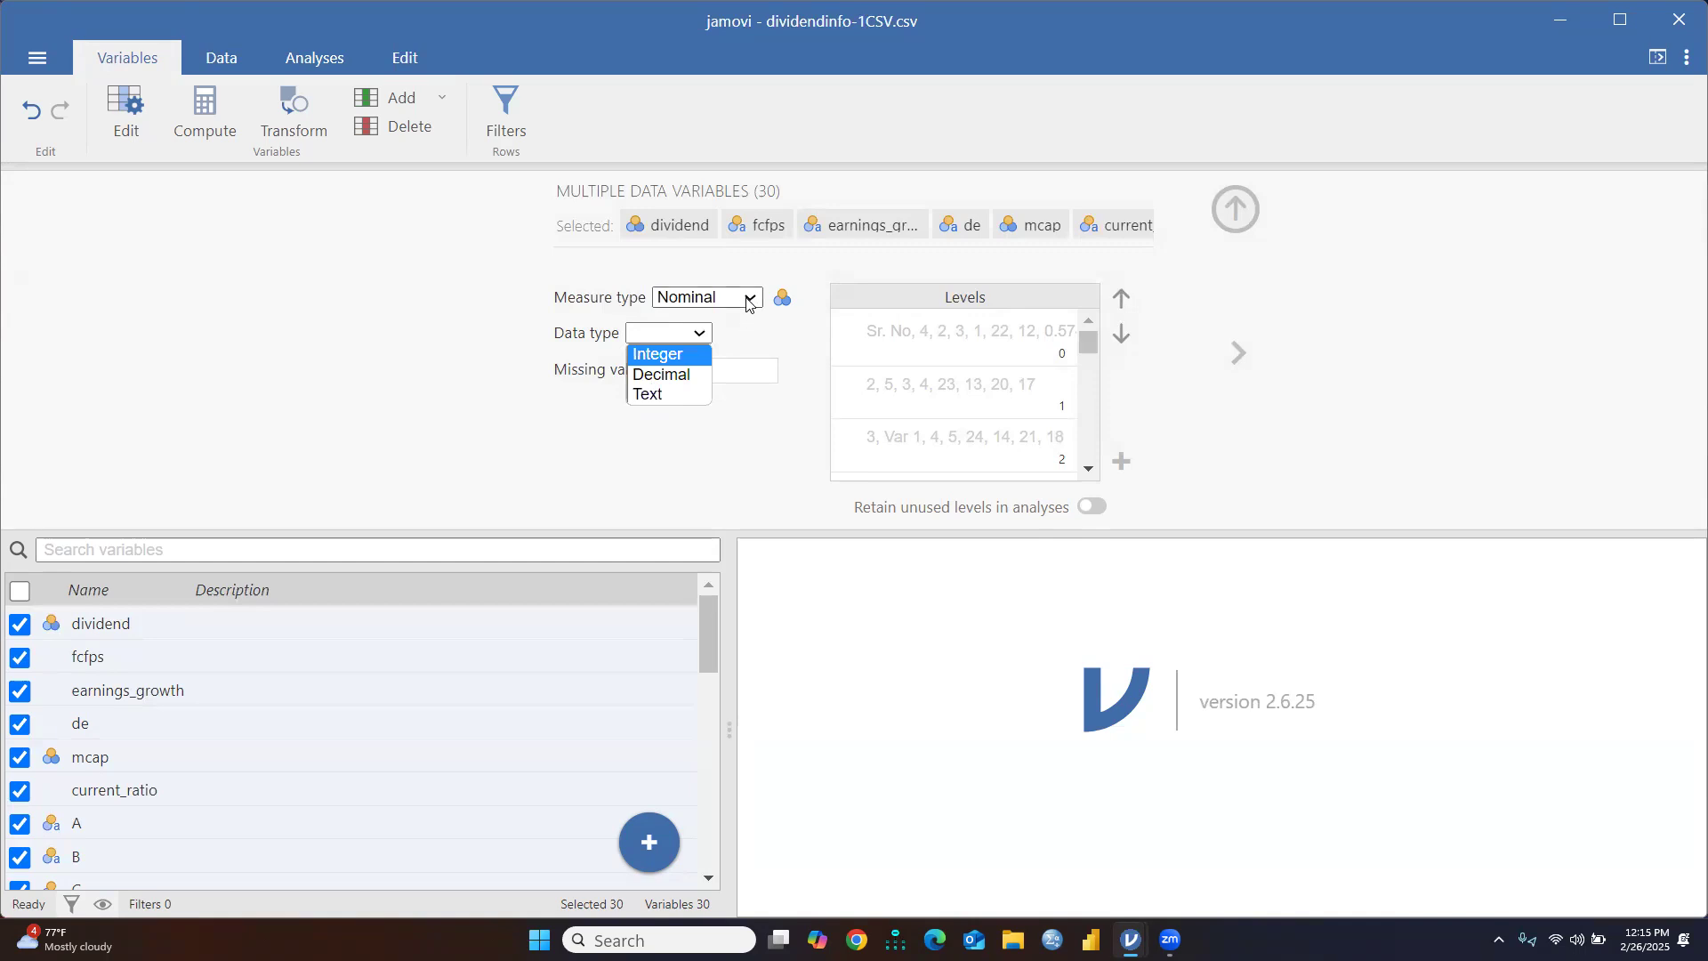
left_click(686, 377)
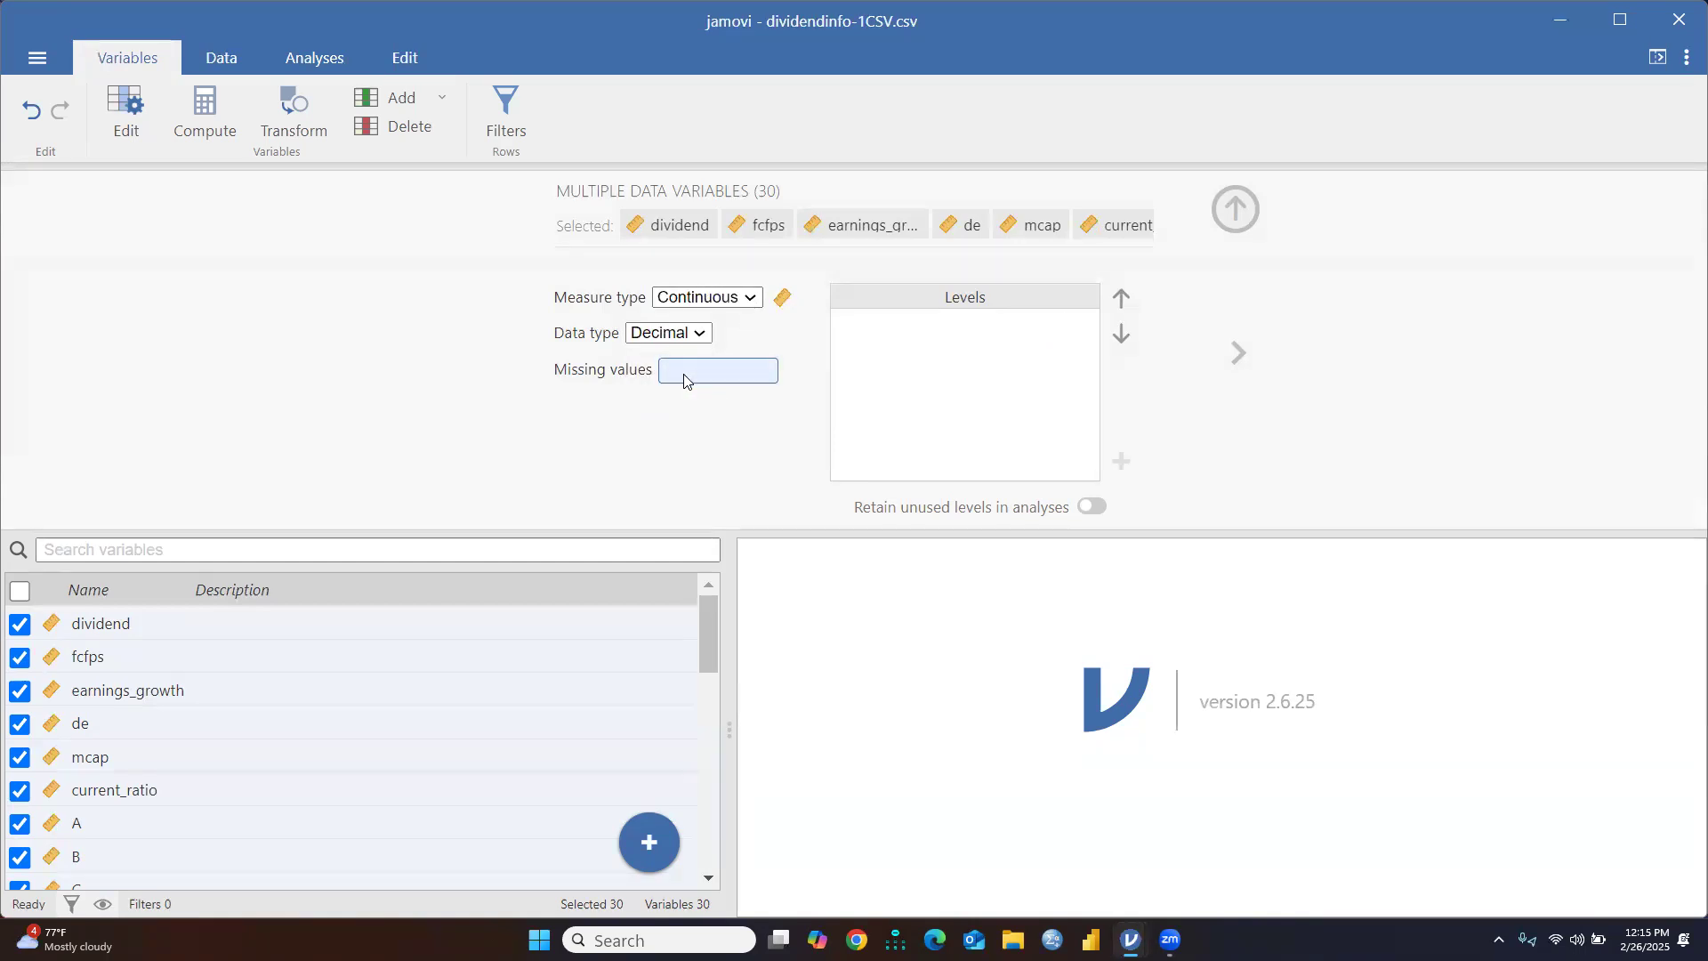
left_click(744, 306)
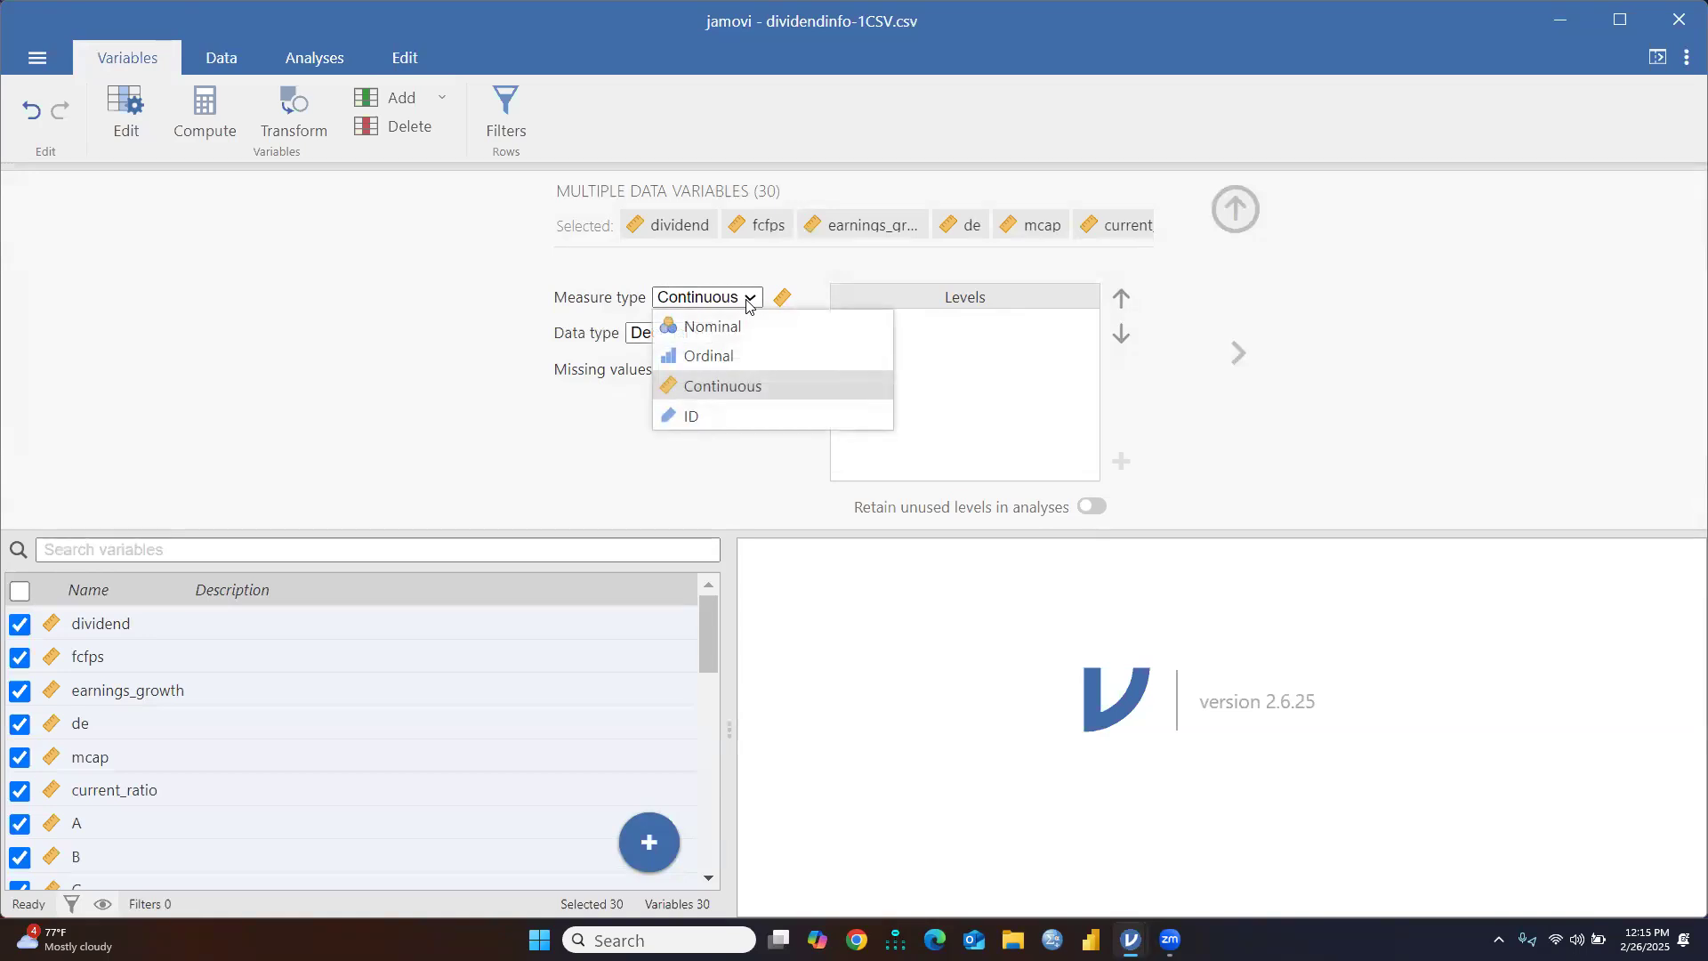
left_click(725, 387)
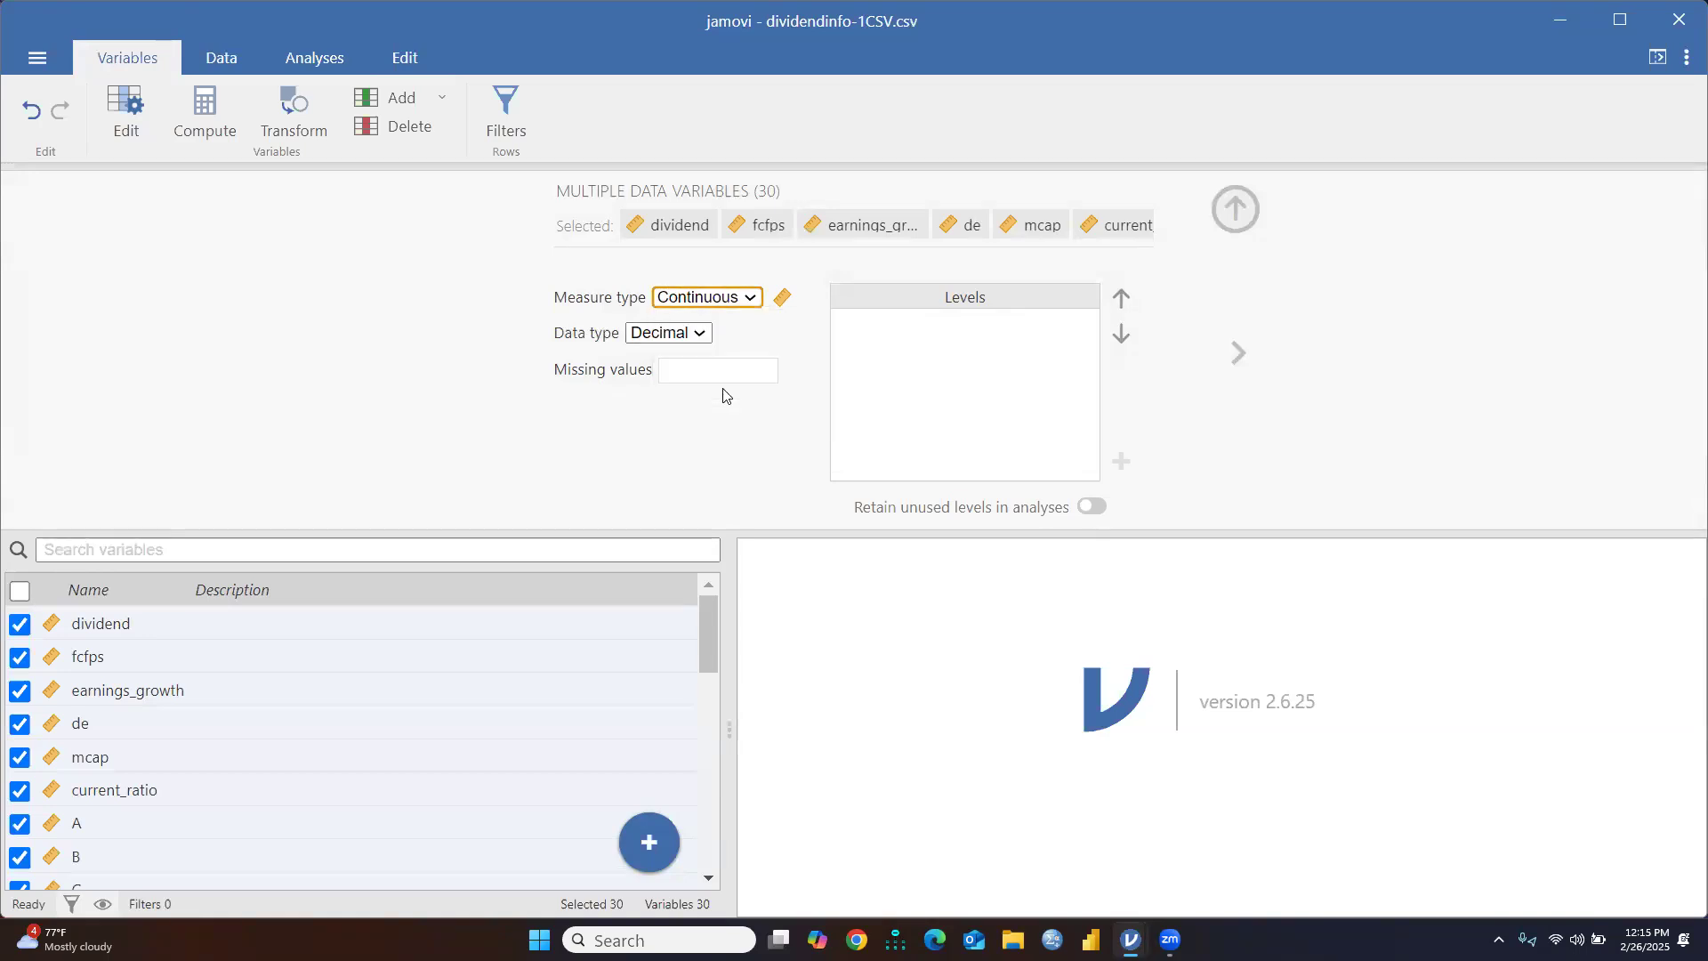
left_click(709, 336)
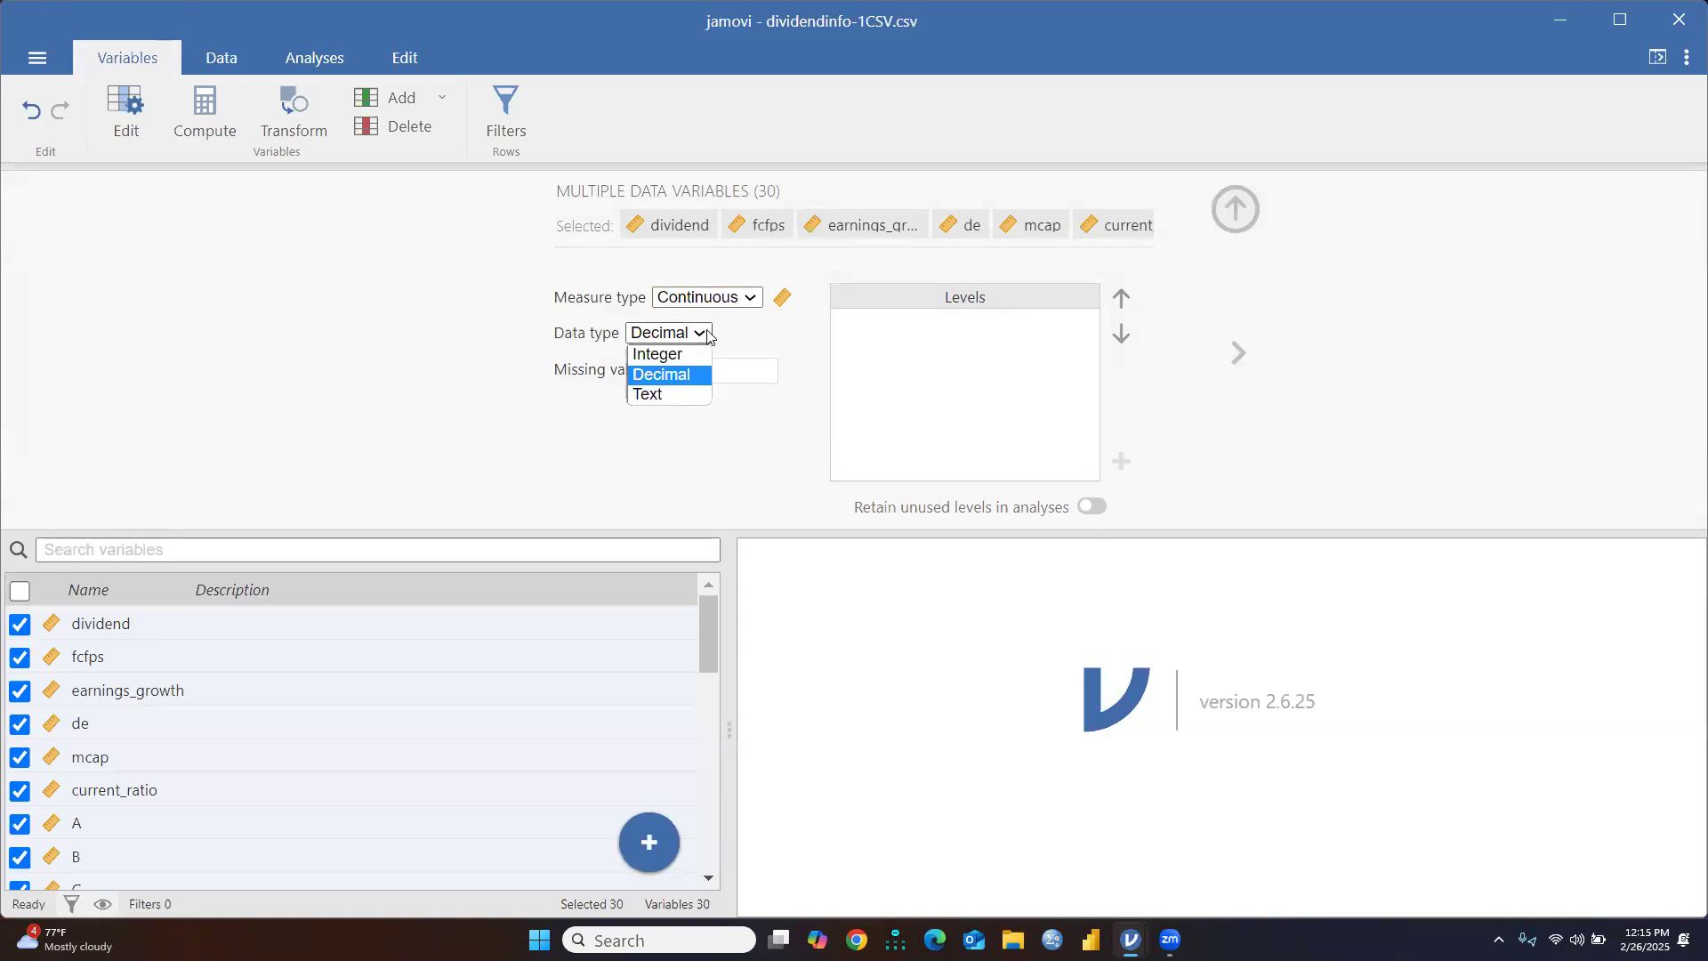
left_click(695, 375)
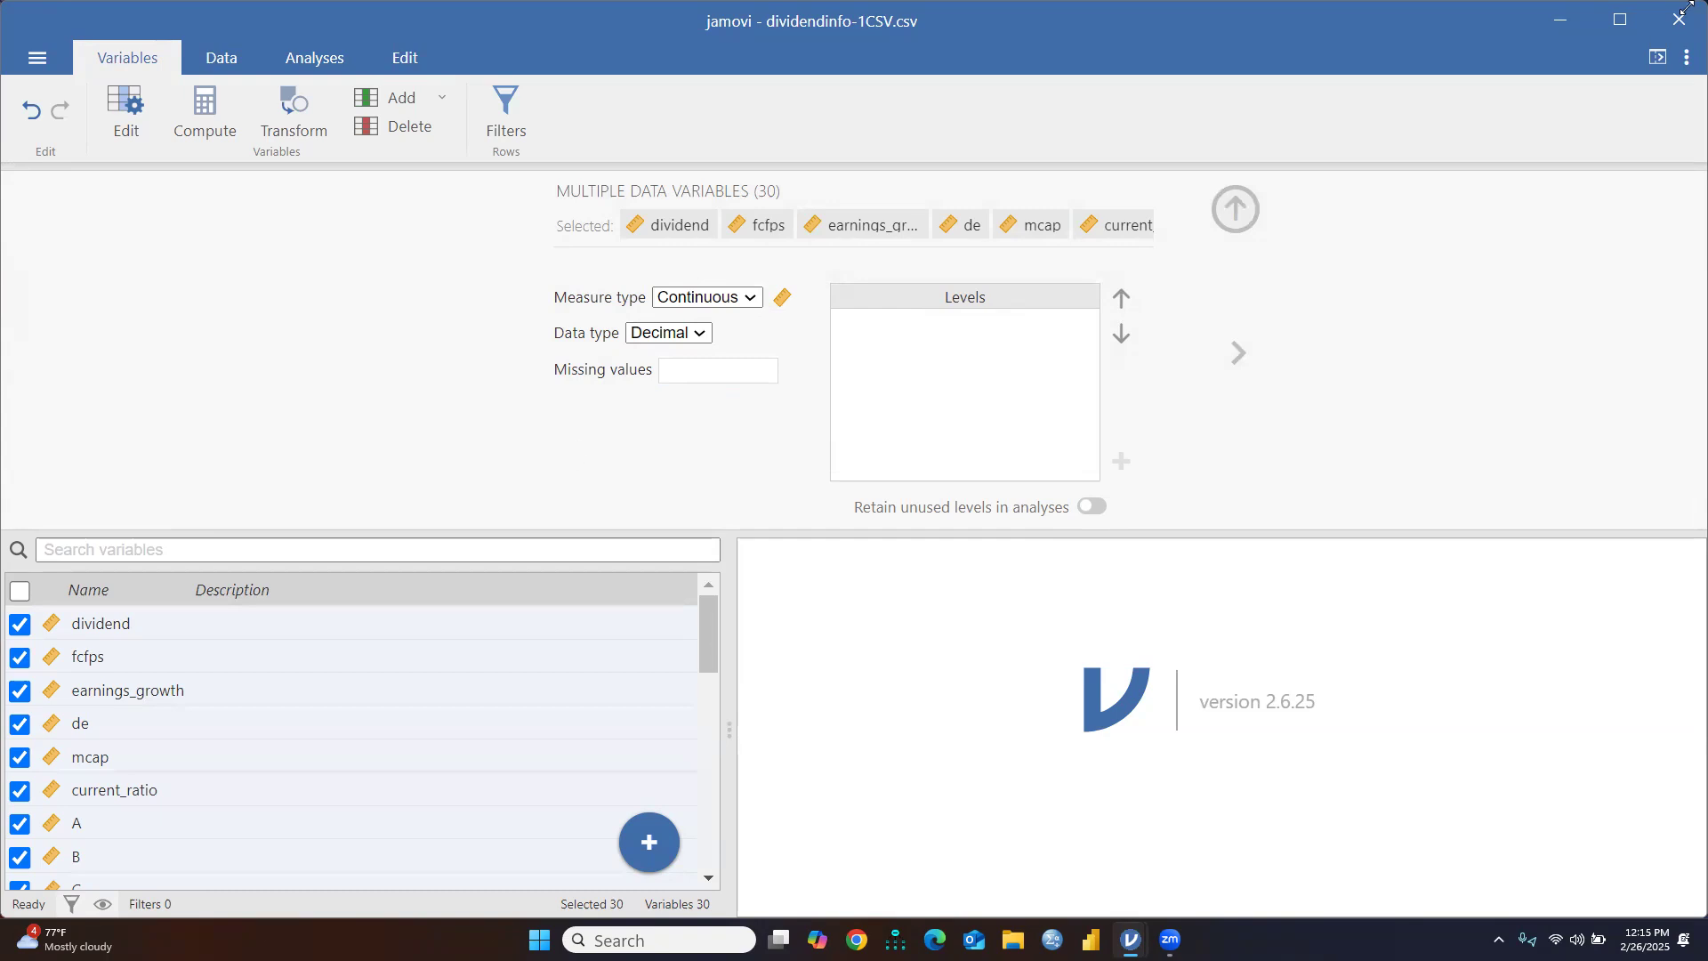
Examine the number format options for results in the application settings, then close the settings
left_click(1685, 62)
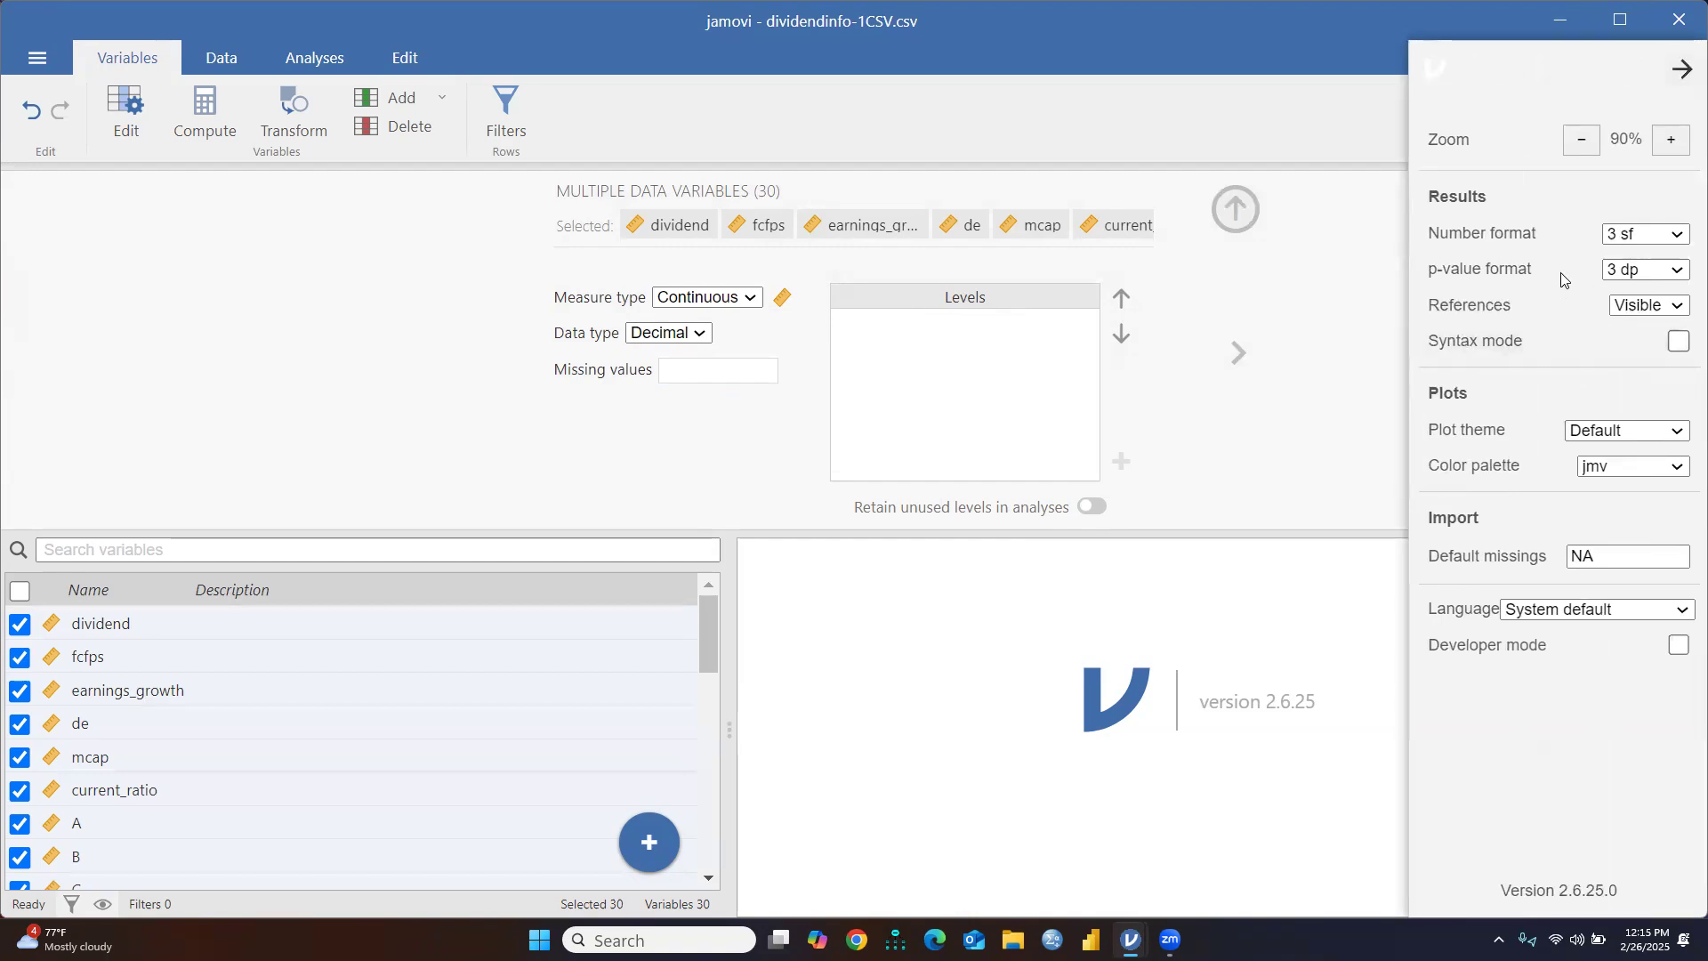
left_click(1678, 235)
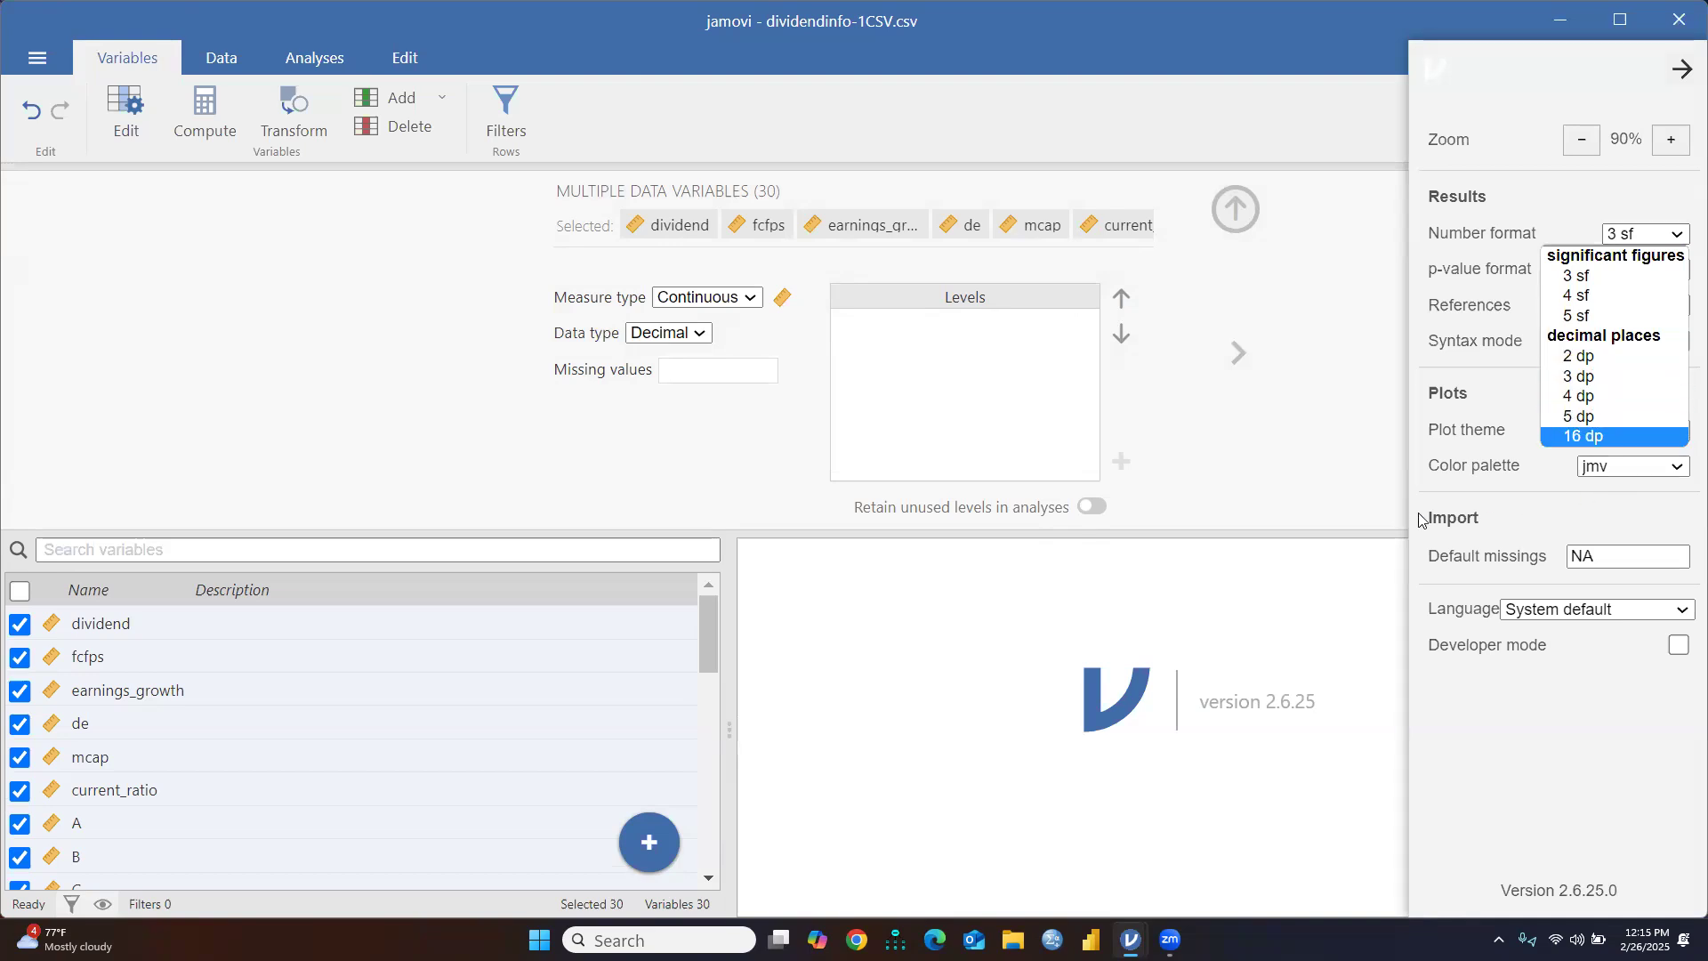
left_click(1227, 459)
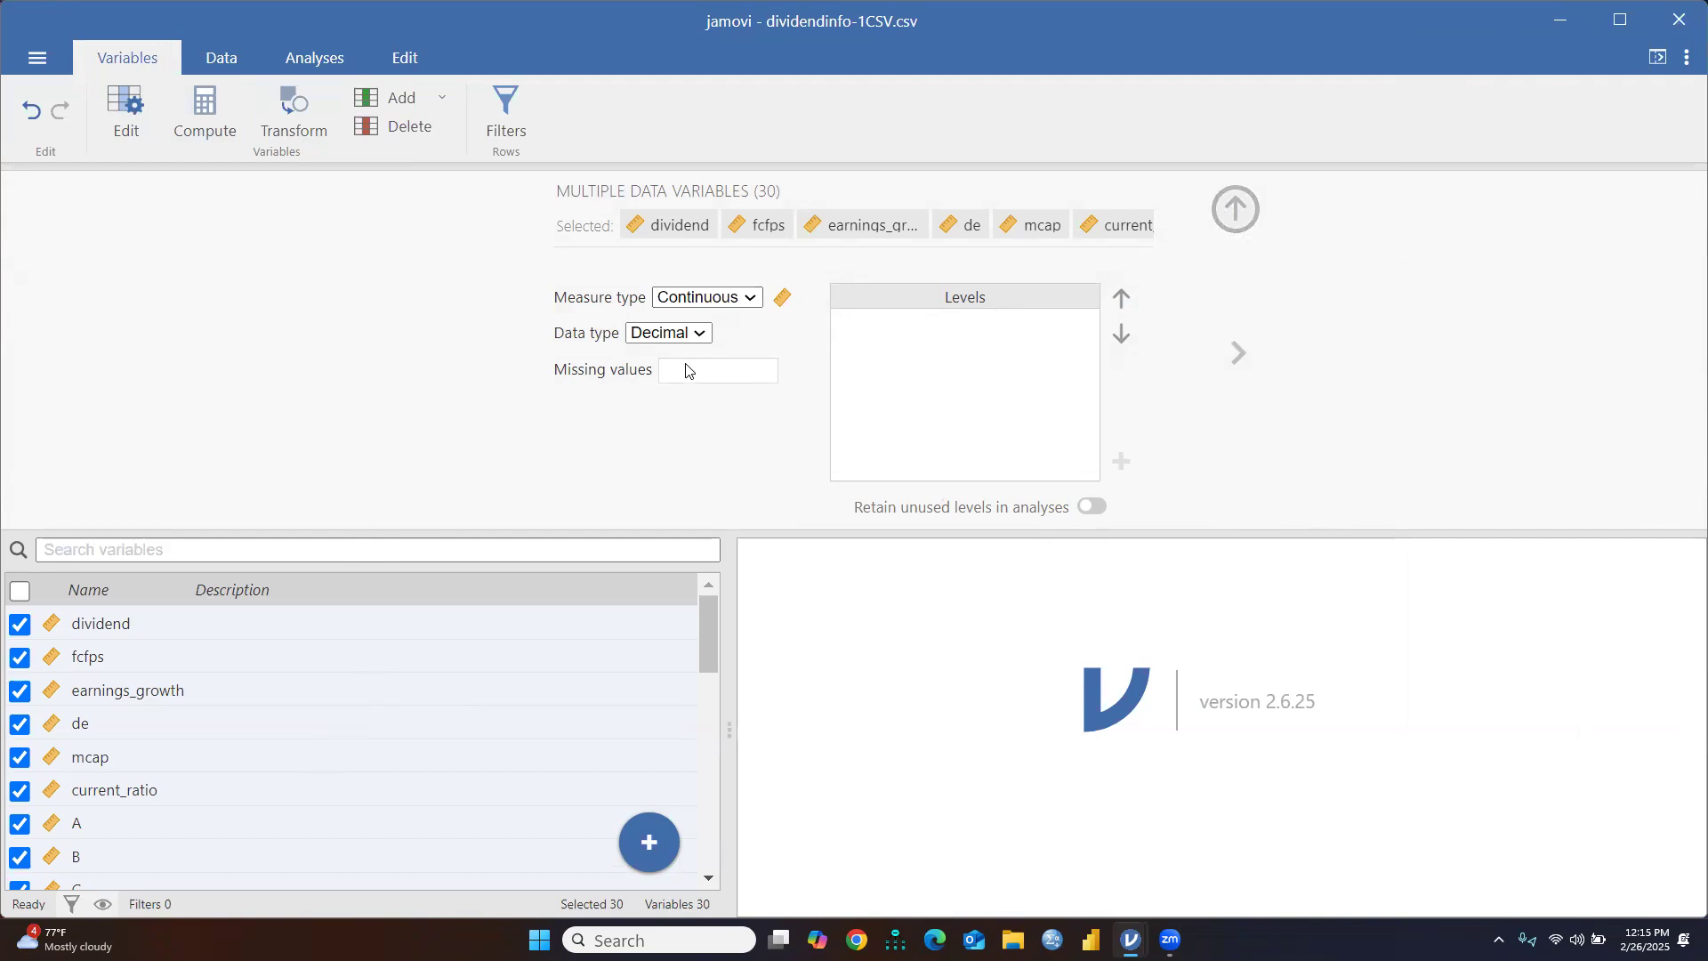
Close the variable editor and return to the data sheet to view its columns
left_click(1237, 212)
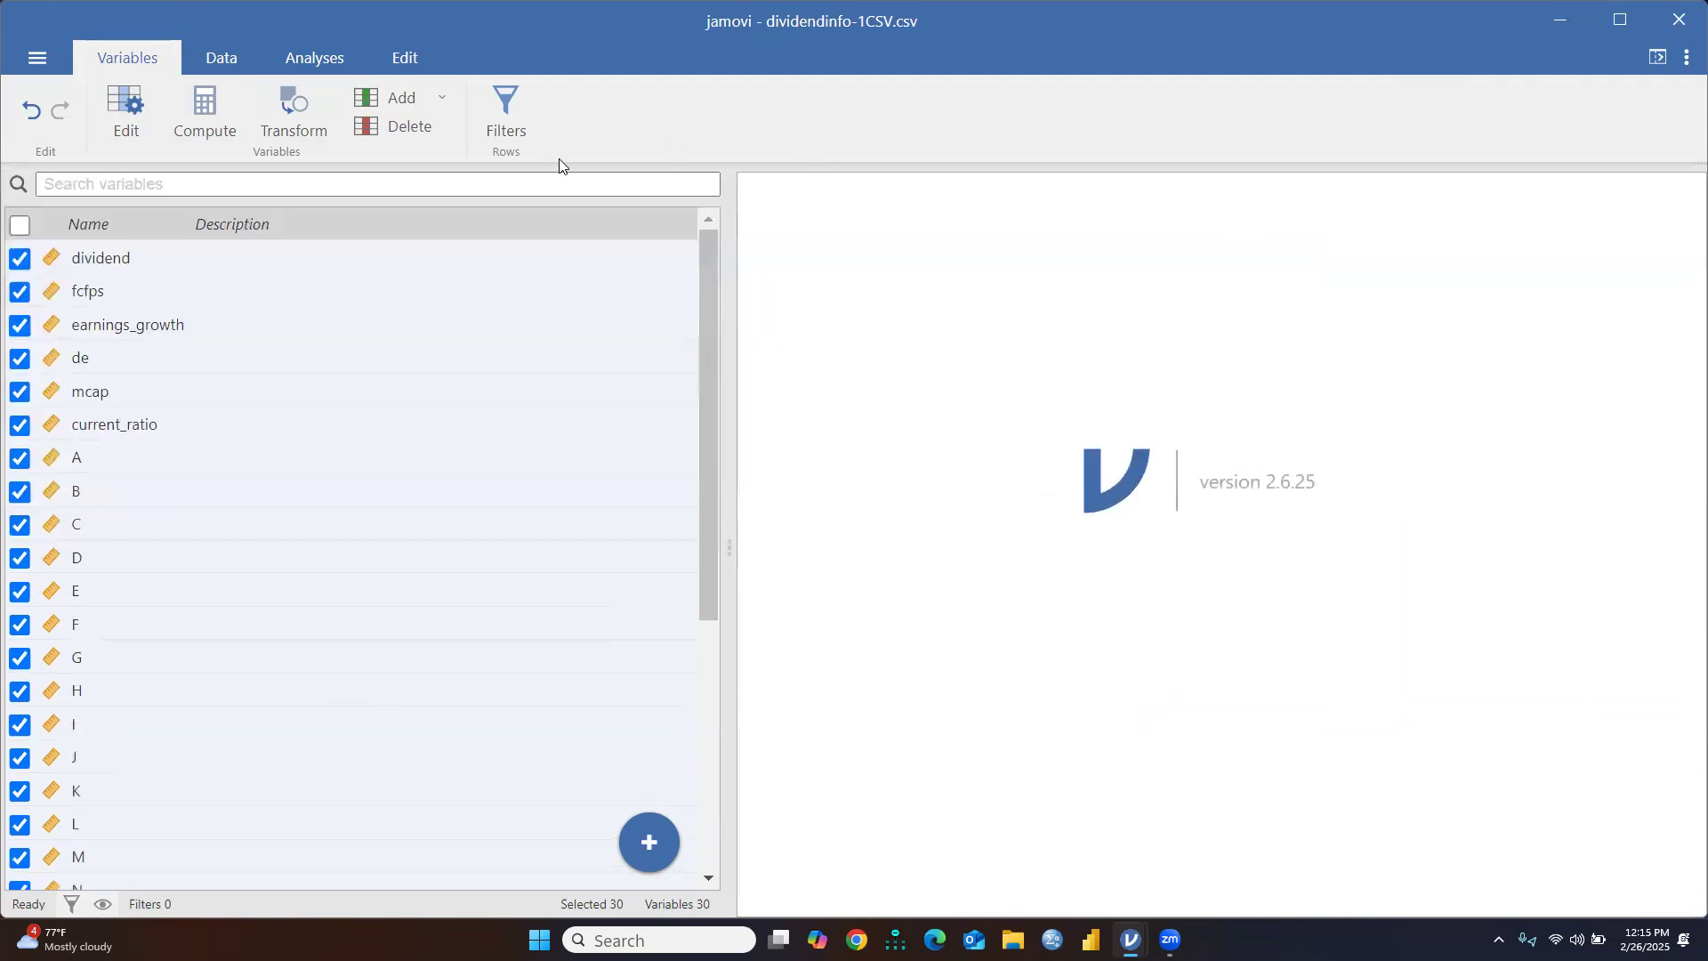
left_click(232, 60)
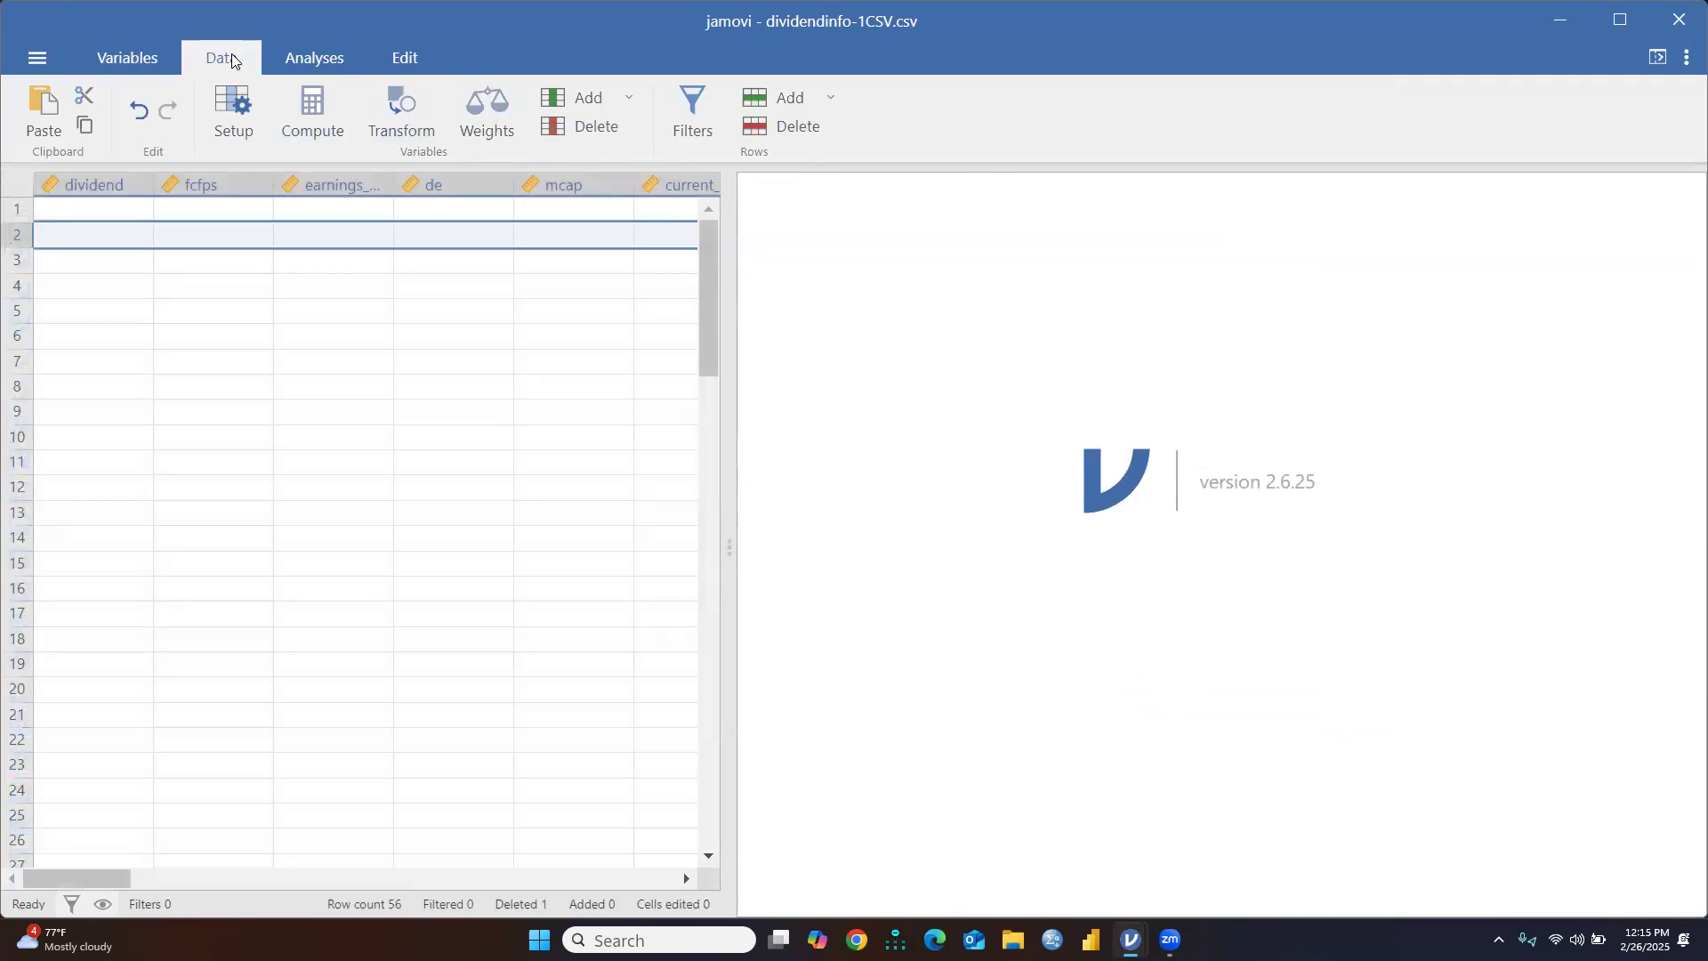
mouse_move(99, 880)
left_mouse_down()
mouse_move(601, 888)
mouse_move(106, 888)
left_mouse_up()
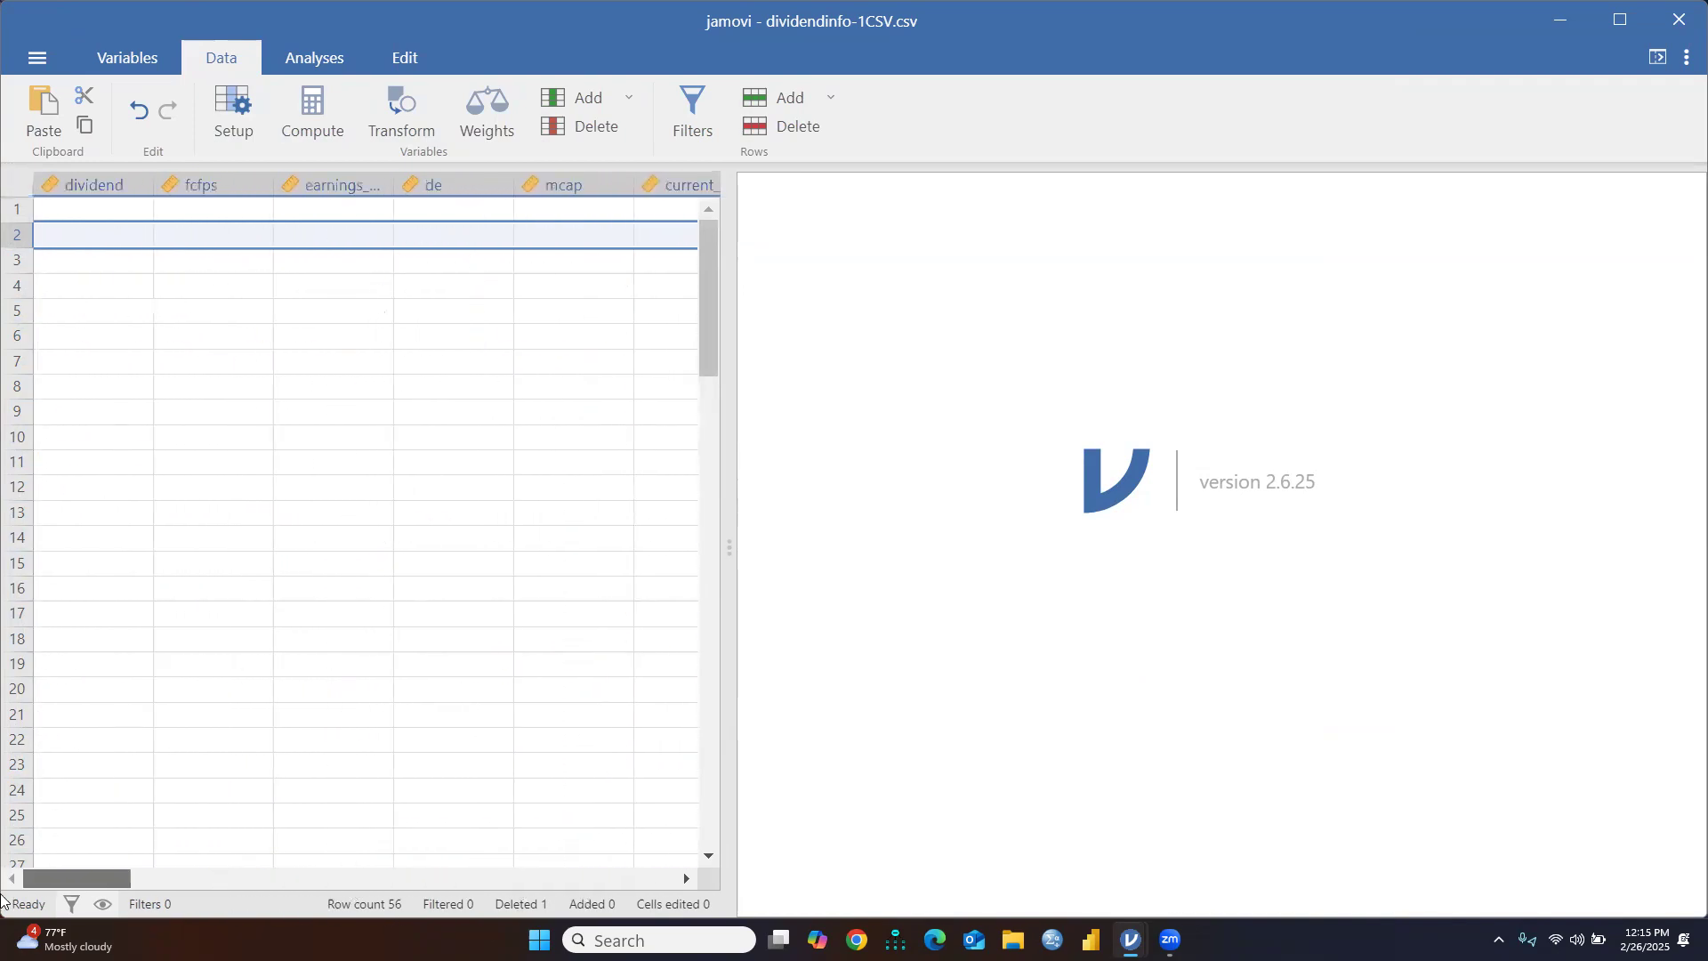